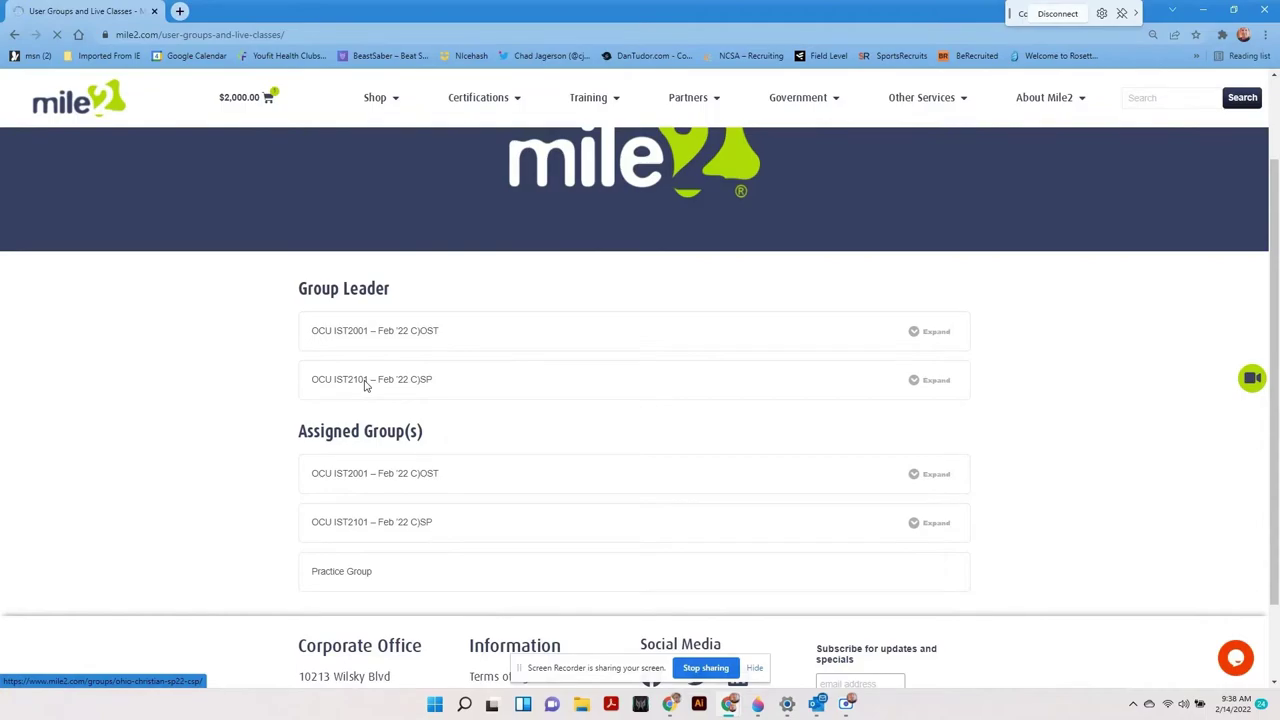
Scroll down the OCU IST2101 – Feb '22 C)SP group page below the Certified Security Principles banner
{"action": "scroll", "coordinate": [247, 407], "scroll_direction": "down", "scroll_amount": 2}
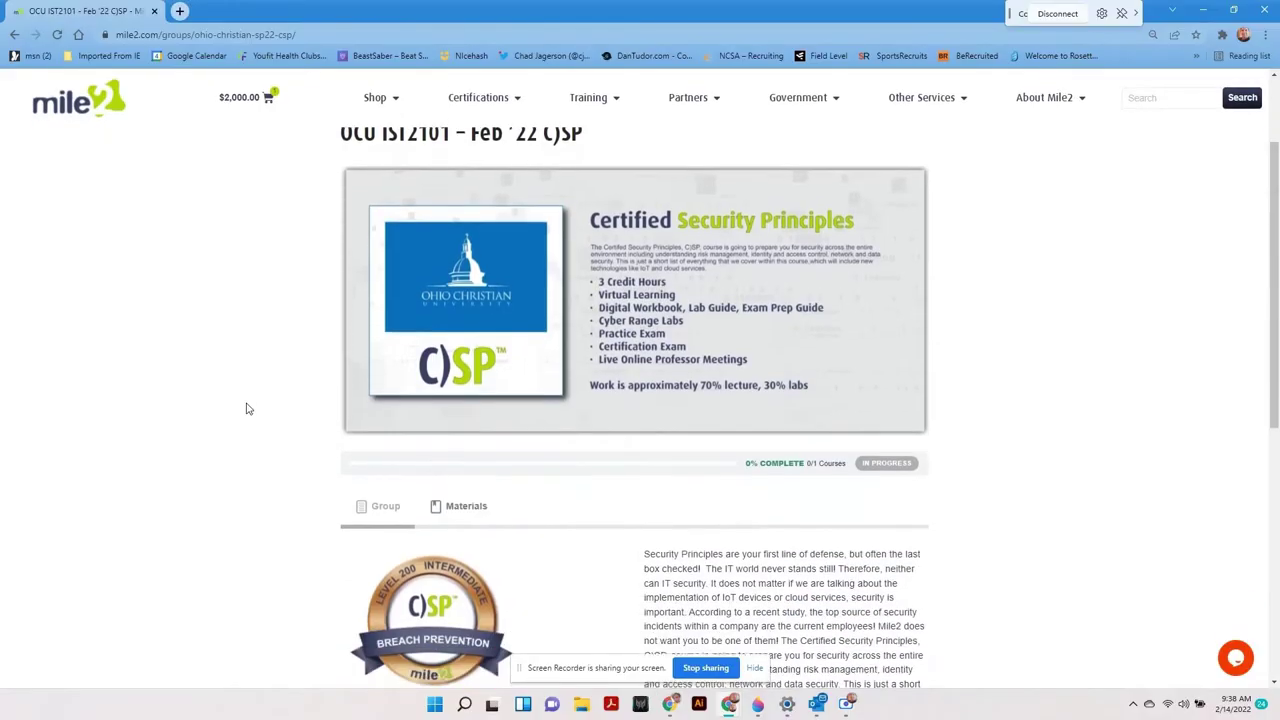
Scroll through the OCU Security Principles weekly lessons and back up to the Weekly Workload box
{"action": "scroll", "coordinate": [248, 408], "scroll_direction": "down", "scroll_amount": 3}
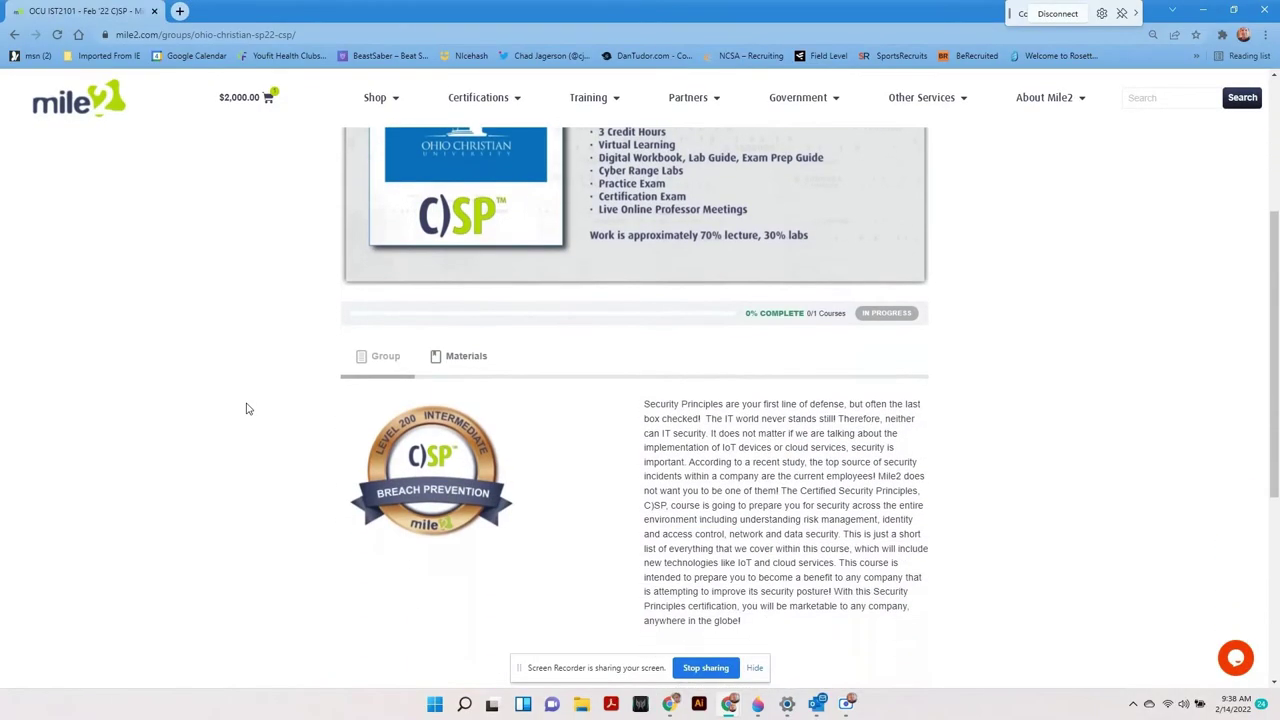
{"action": "scroll", "coordinate": [248, 408], "scroll_direction": "down", "scroll_amount": 4}
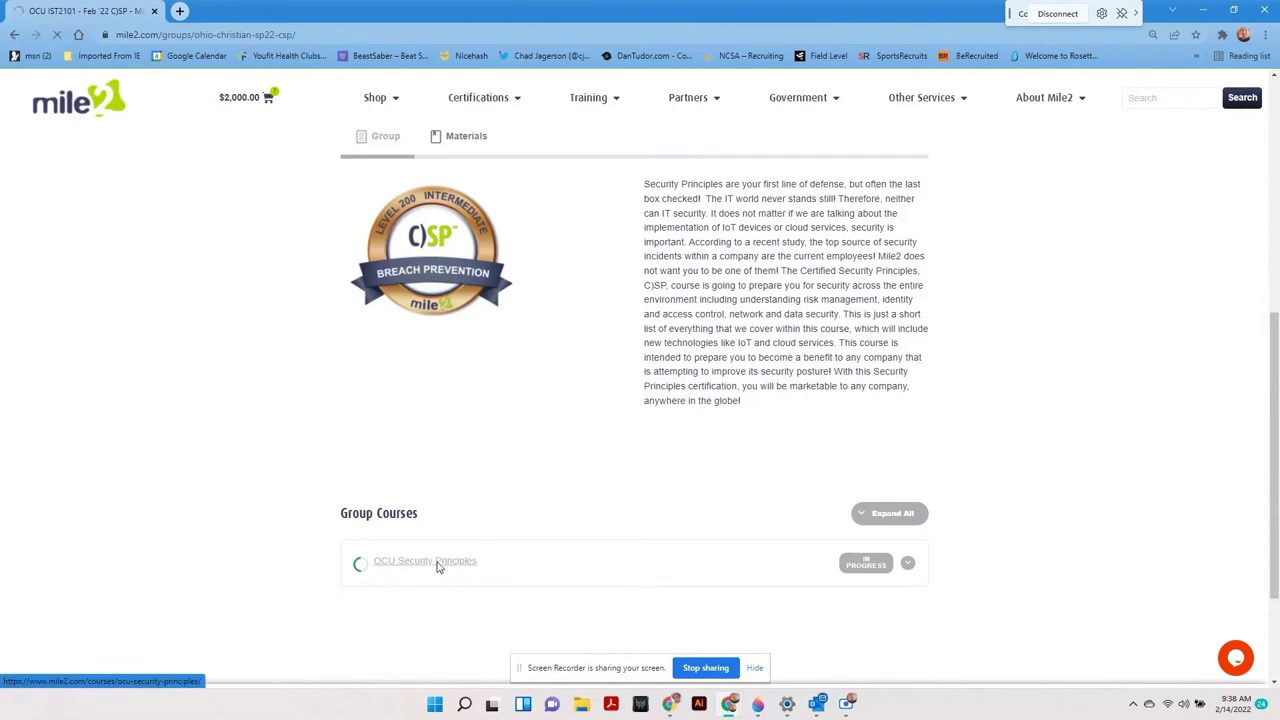
{"action": "scroll", "coordinate": [437, 566], "scroll_direction": "down", "scroll_amount": 3}
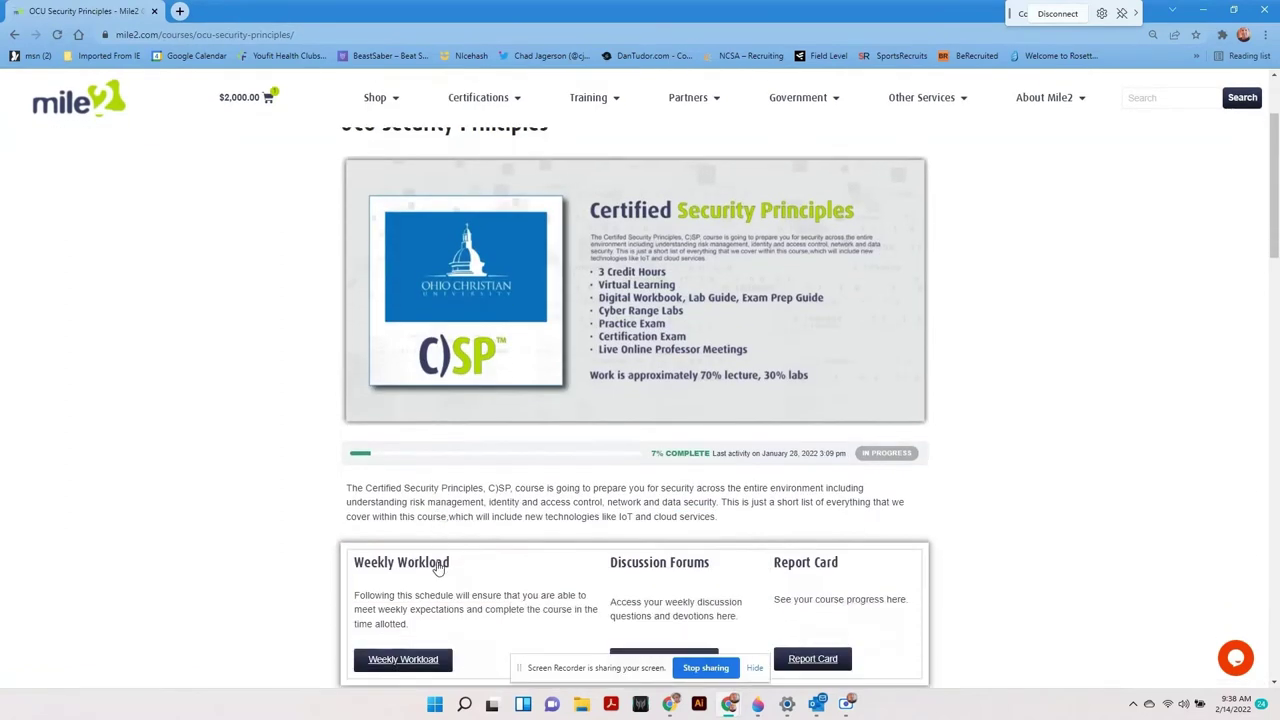
{"action": "scroll", "coordinate": [437, 566], "scroll_direction": "down", "scroll_amount": 2}
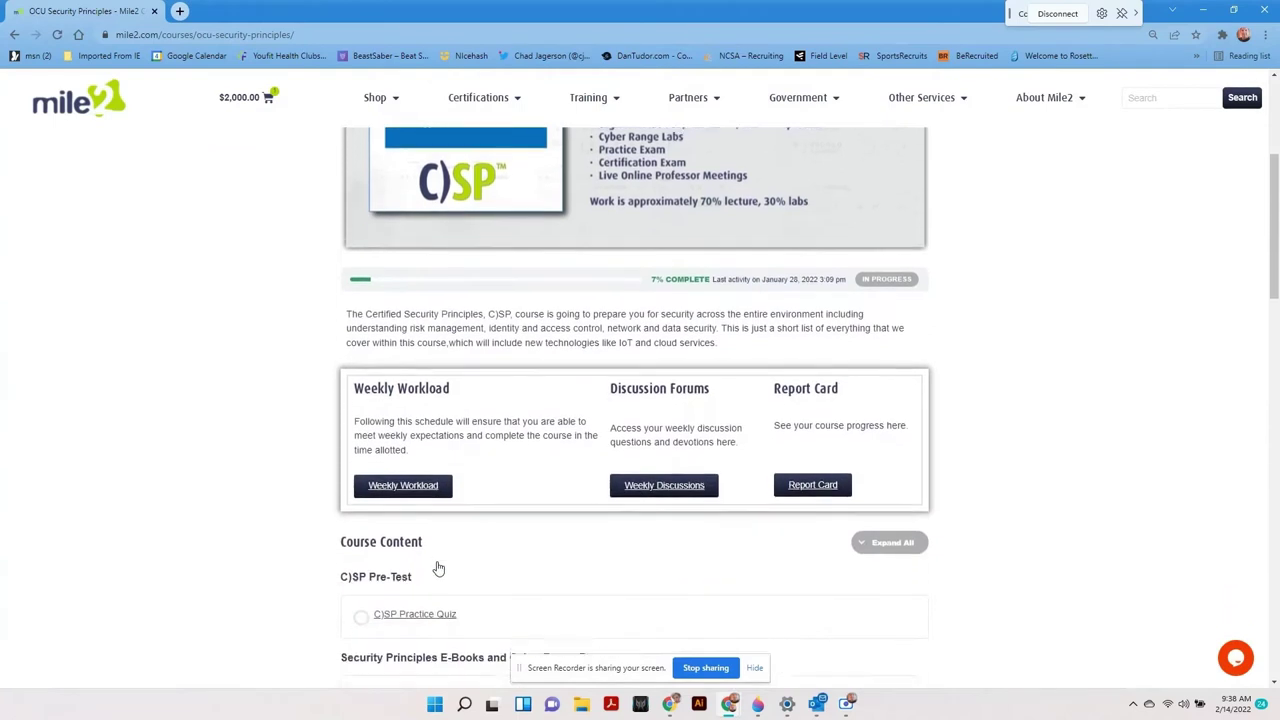
{"action": "scroll", "coordinate": [437, 568], "scroll_direction": "down", "scroll_amount": 2}
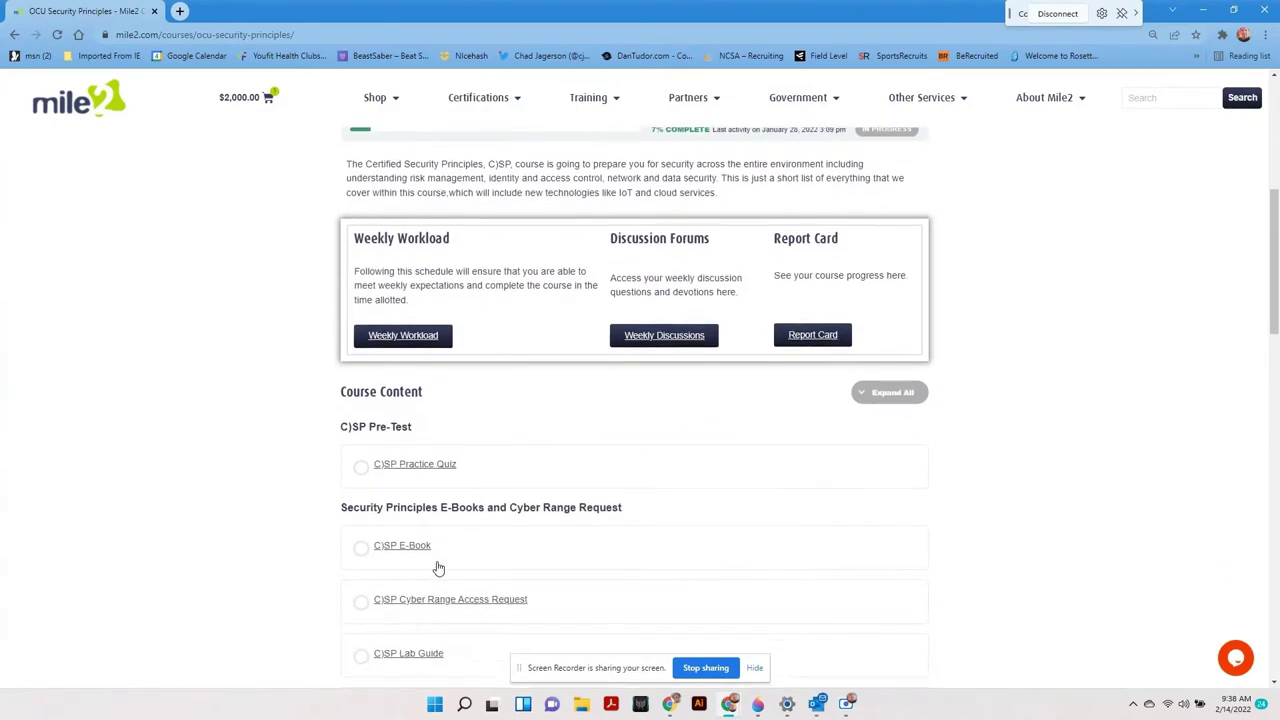
{"action": "scroll", "coordinate": [437, 568], "scroll_direction": "down", "scroll_amount": 1}
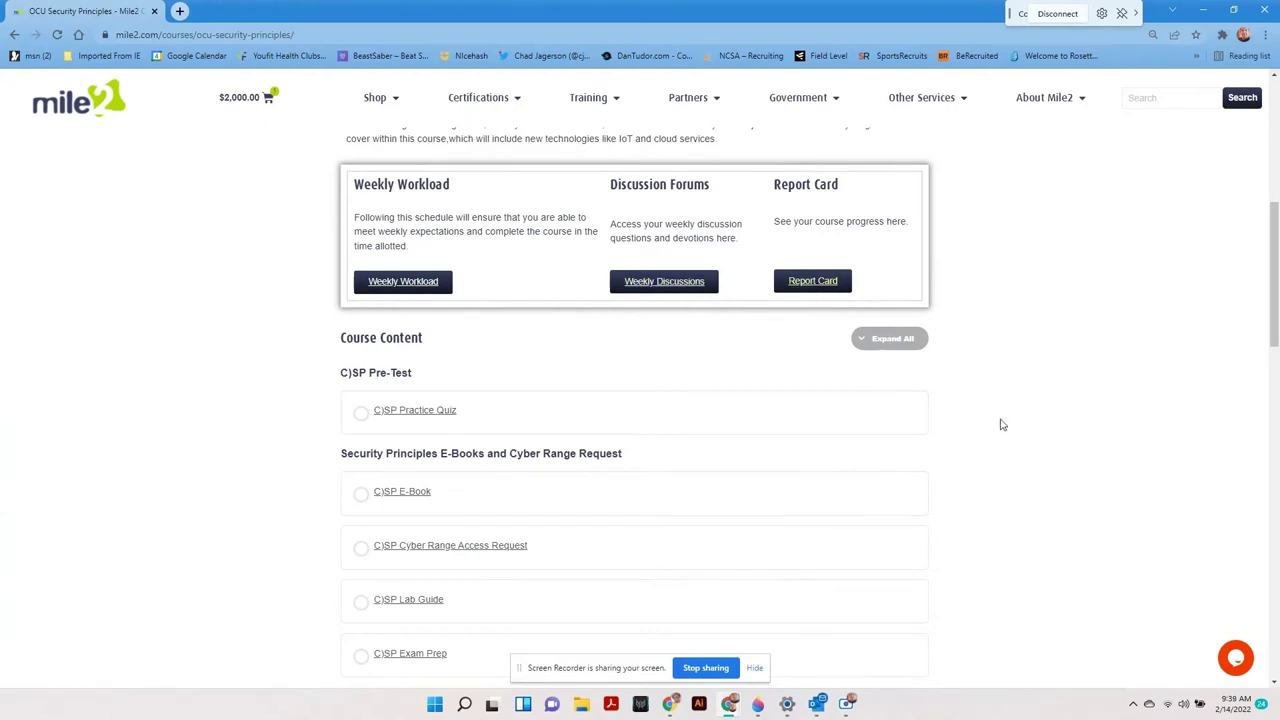
{"action": "scroll", "coordinate": [1000, 423], "scroll_direction": "down", "scroll_amount": 2}
{"action": "scroll", "coordinate": [1002, 425], "scroll_direction": "down", "scroll_amount": 3}
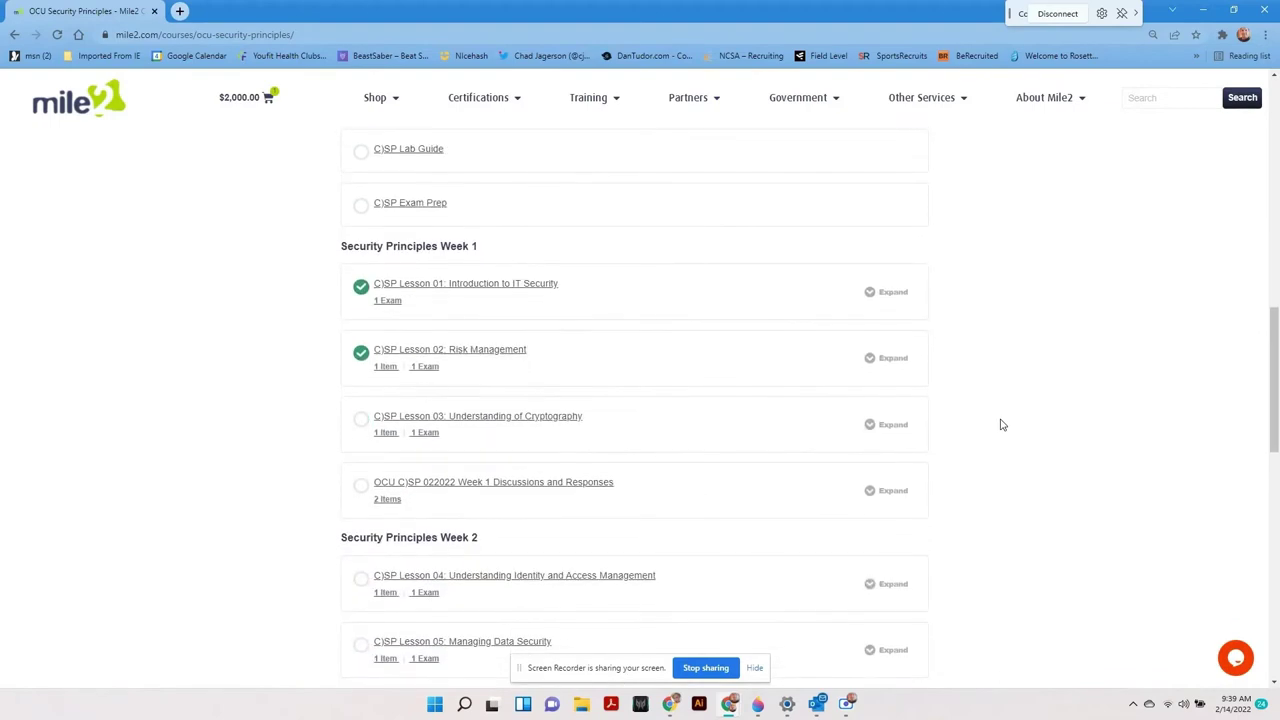
{"action": "scroll", "coordinate": [1002, 425], "scroll_direction": "down", "scroll_amount": 2}
{"action": "scroll", "coordinate": [1002, 425], "scroll_direction": "down", "scroll_amount": 1}
{"action": "scroll", "coordinate": [1002, 425], "scroll_direction": "down", "scroll_amount": 1}
{"action": "scroll", "coordinate": [1002, 425], "scroll_direction": "down", "scroll_amount": 1}
{"action": "scroll", "coordinate": [1002, 425], "scroll_direction": "down", "scroll_amount": 3}
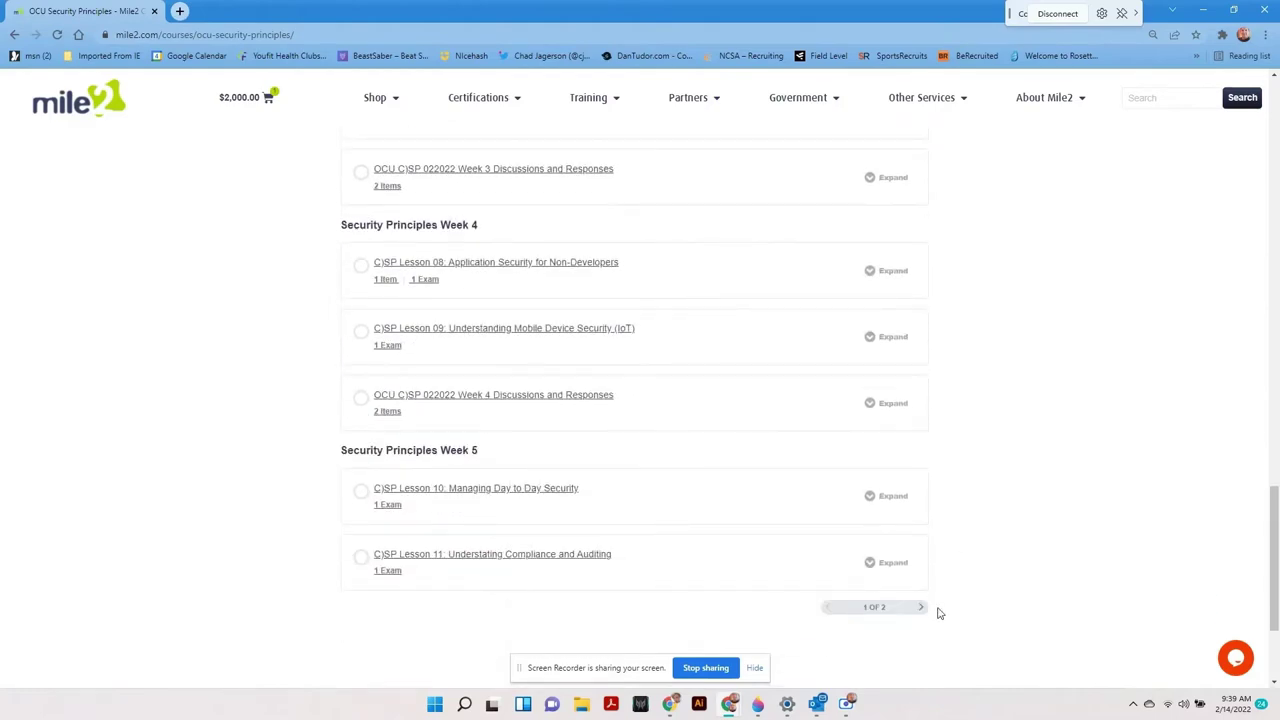
{"action": "scroll", "coordinate": [1020, 434], "scroll_direction": "up", "scroll_amount": 5}
{"action": "scroll", "coordinate": [1020, 434], "scroll_direction": "up", "scroll_amount": 10}
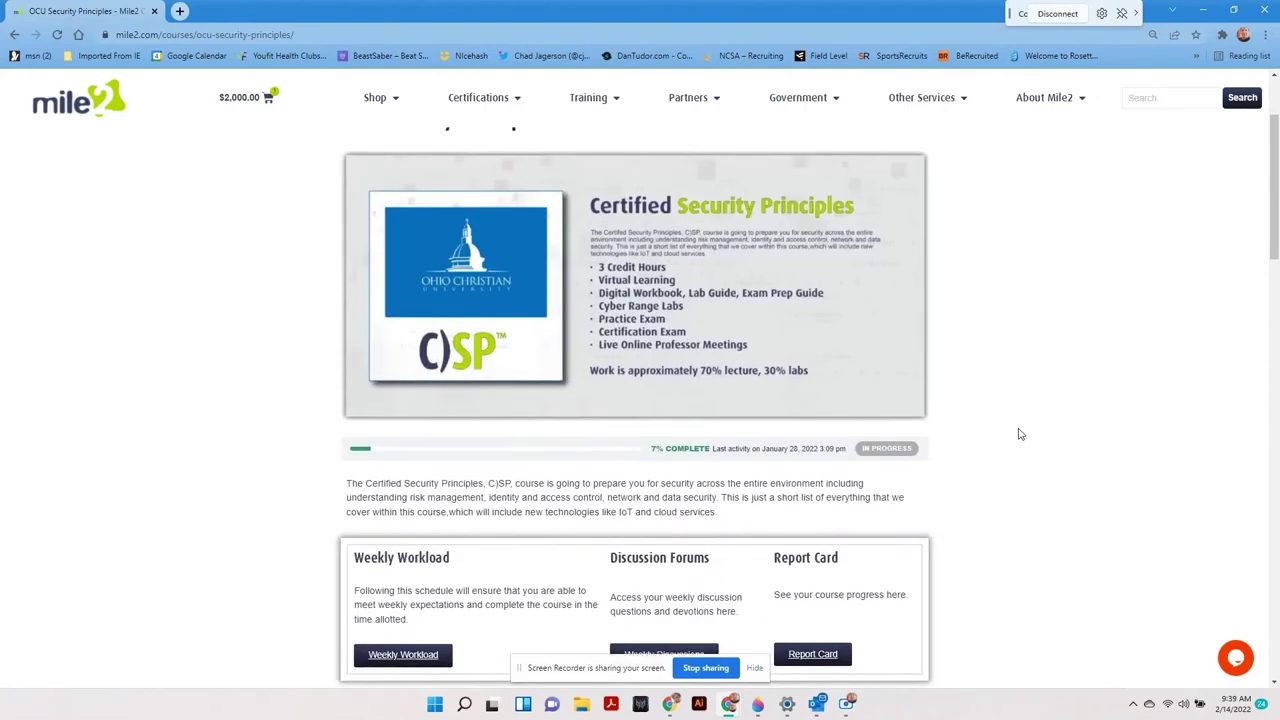
{"action": "scroll", "coordinate": [1020, 434], "scroll_direction": "down", "scroll_amount": 2}
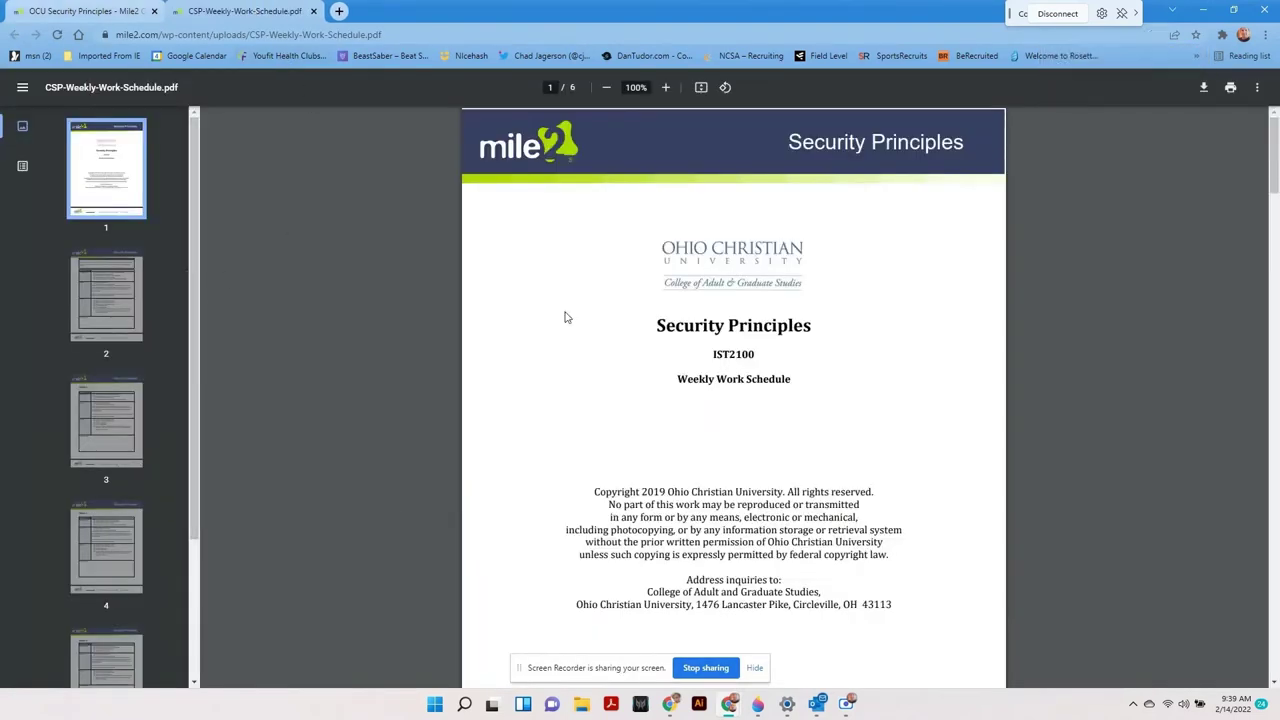
Read the CSP weekly work schedule PDF down to the Week One table, then close it
{"action": "scroll", "coordinate": [578, 470], "scroll_direction": "down", "scroll_amount": 3}
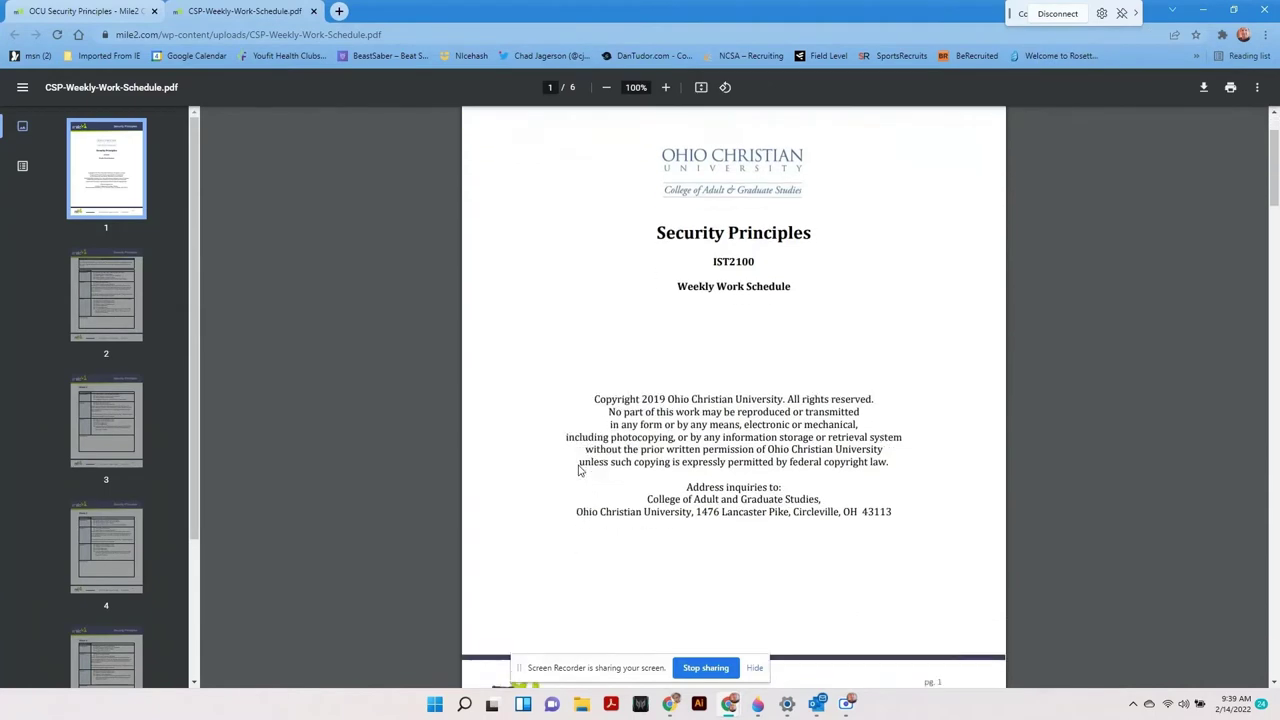
{"action": "scroll", "coordinate": [578, 470], "scroll_direction": "down", "scroll_amount": 8}
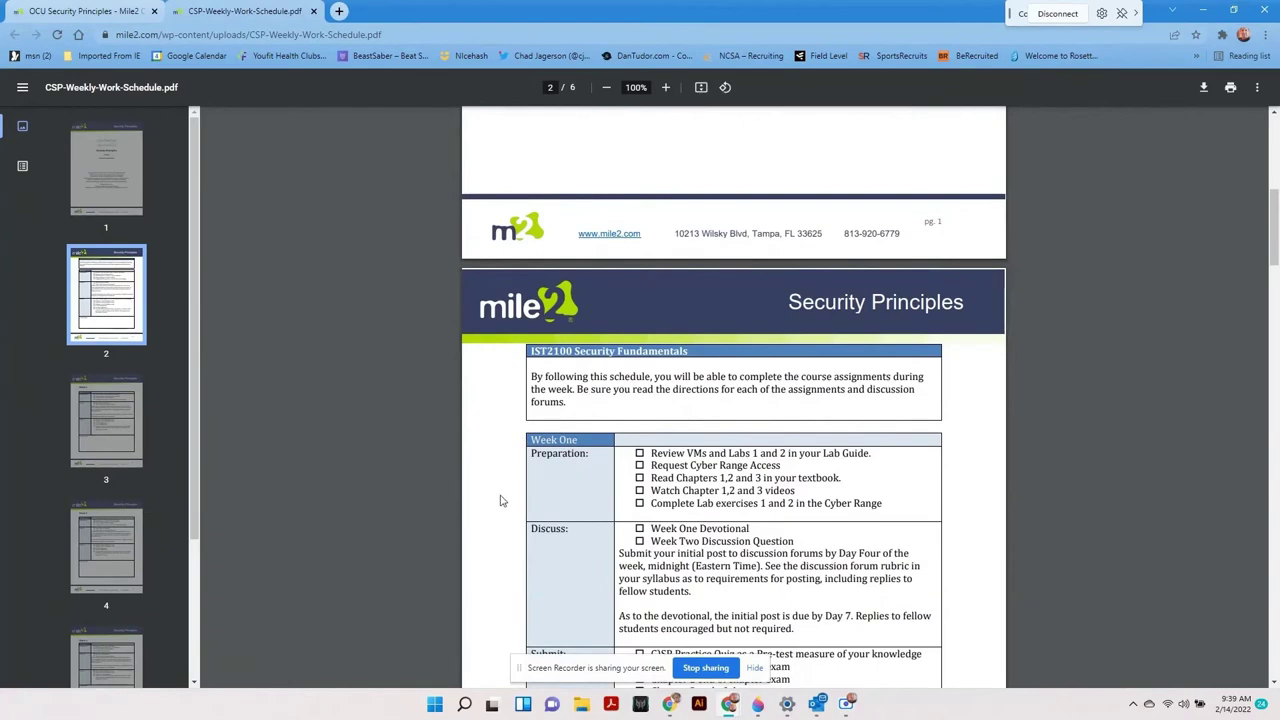
{"action": "scroll", "coordinate": [493, 519], "scroll_direction": "down", "scroll_amount": 7}
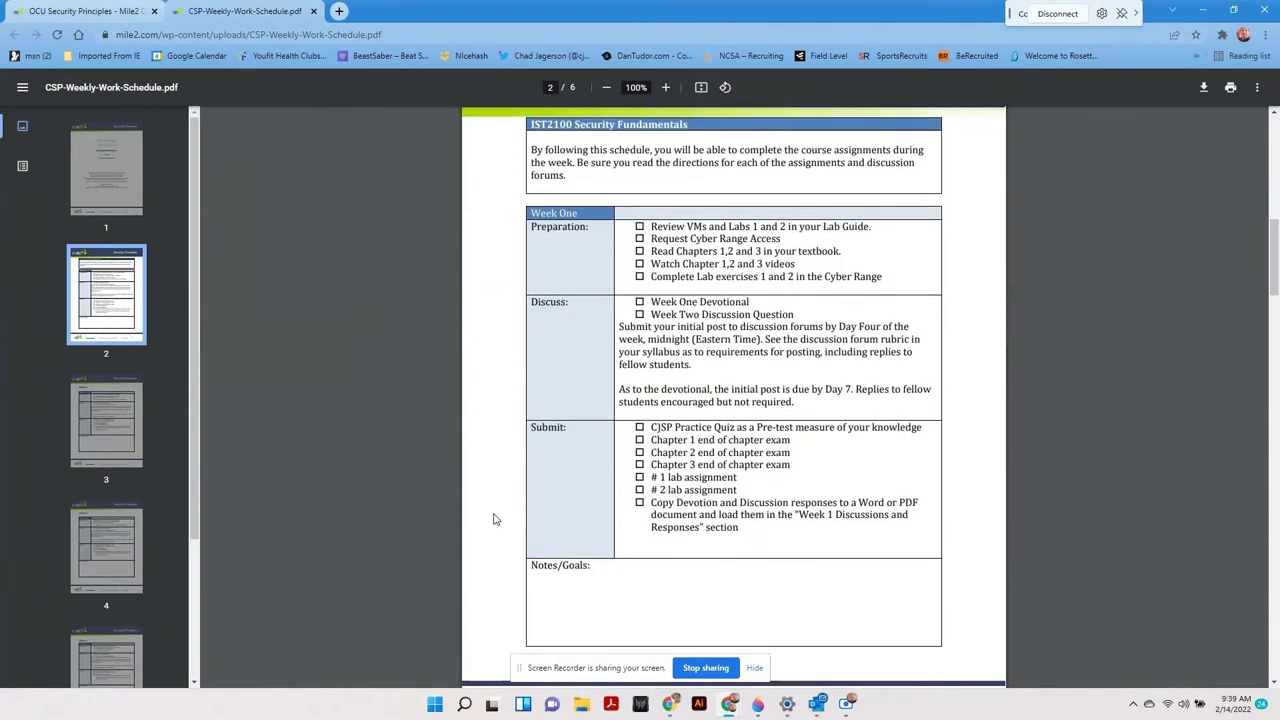
{"action": "key", "text": "ctrl+w"}
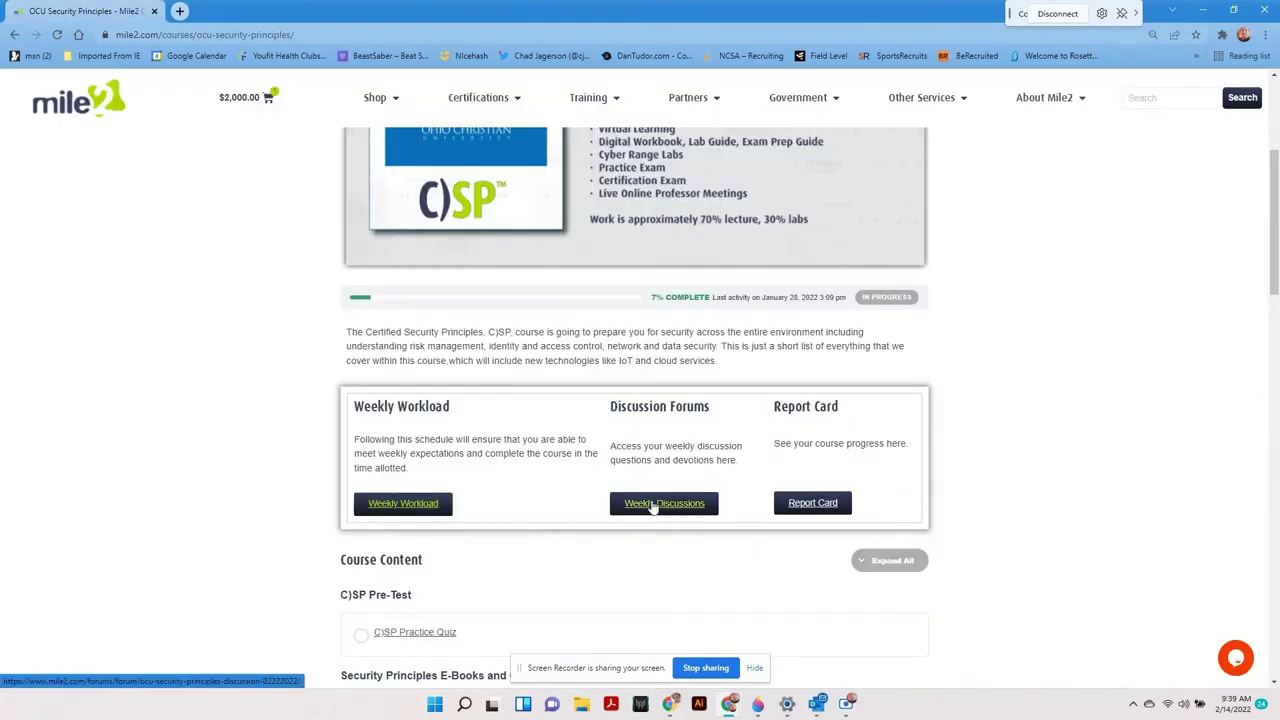
Open the OCU Security Principles Weekly Discussion Questions forum and browse its Chapter 1–11 topics
{"action": "left_click", "coordinate": [652, 505]}
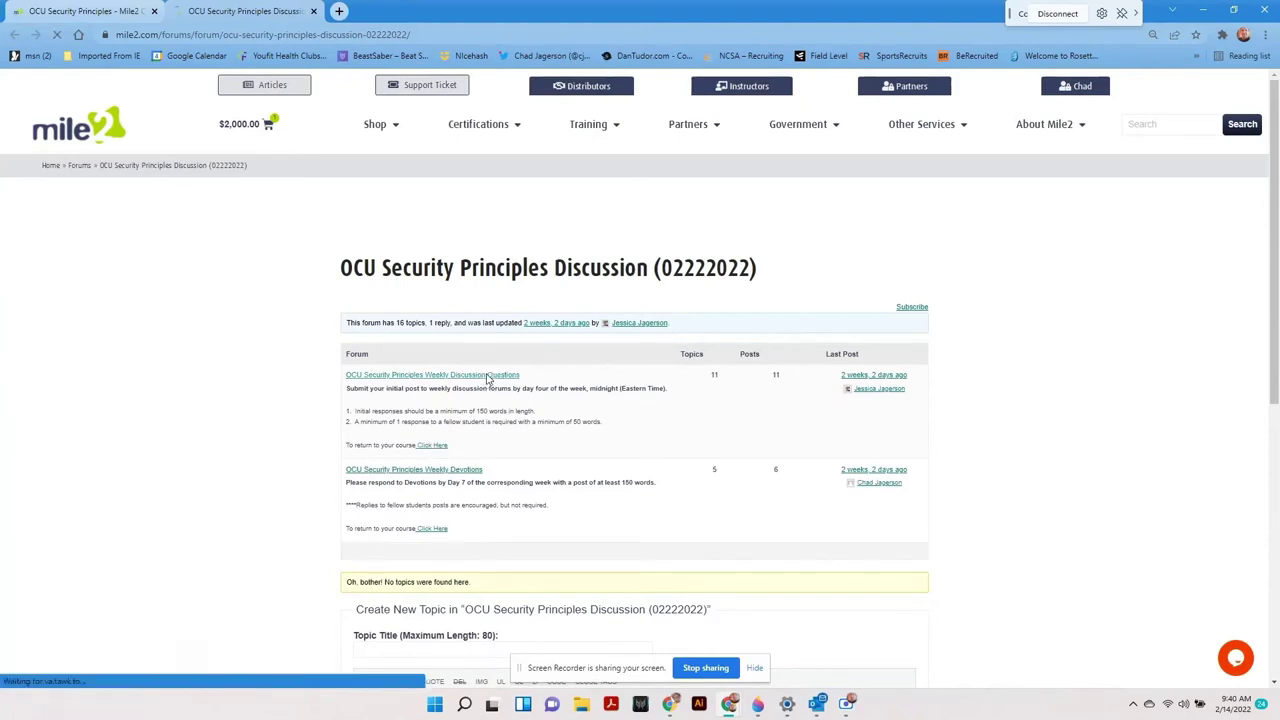
{"action": "left_click", "coordinate": [487, 378]}
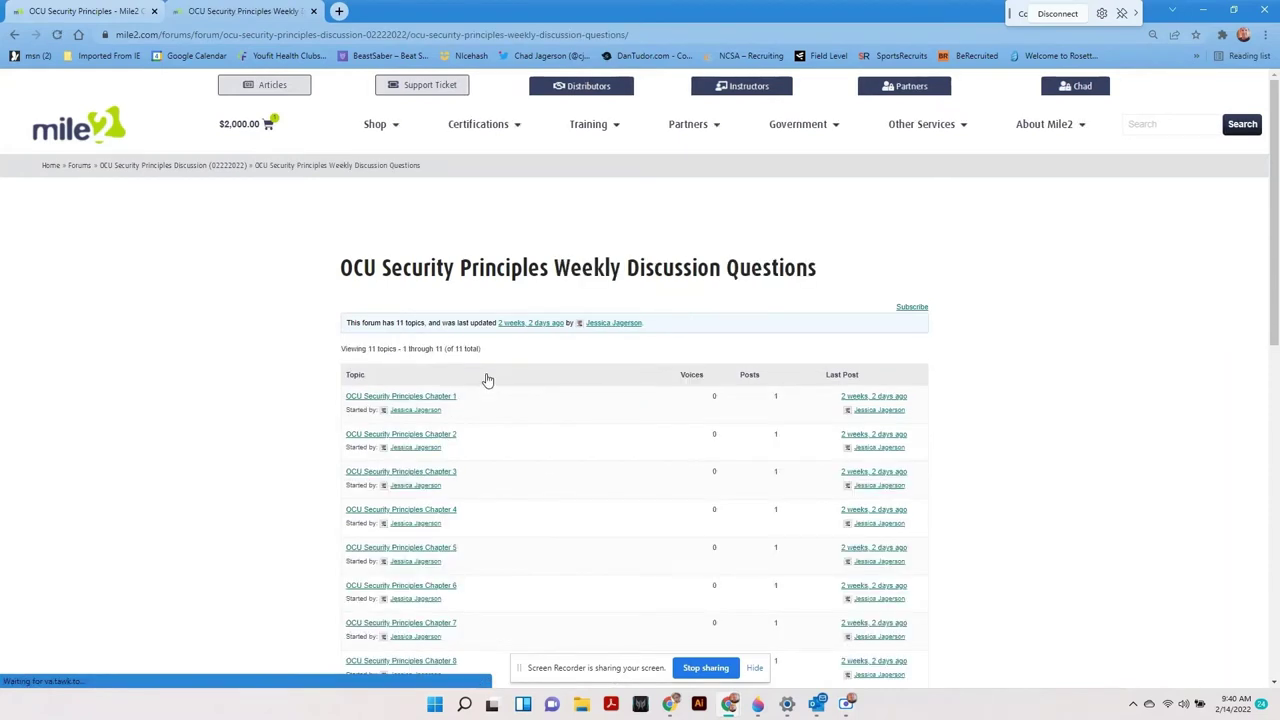
{"action": "scroll", "coordinate": [494, 555], "scroll_direction": "down", "scroll_amount": 2}
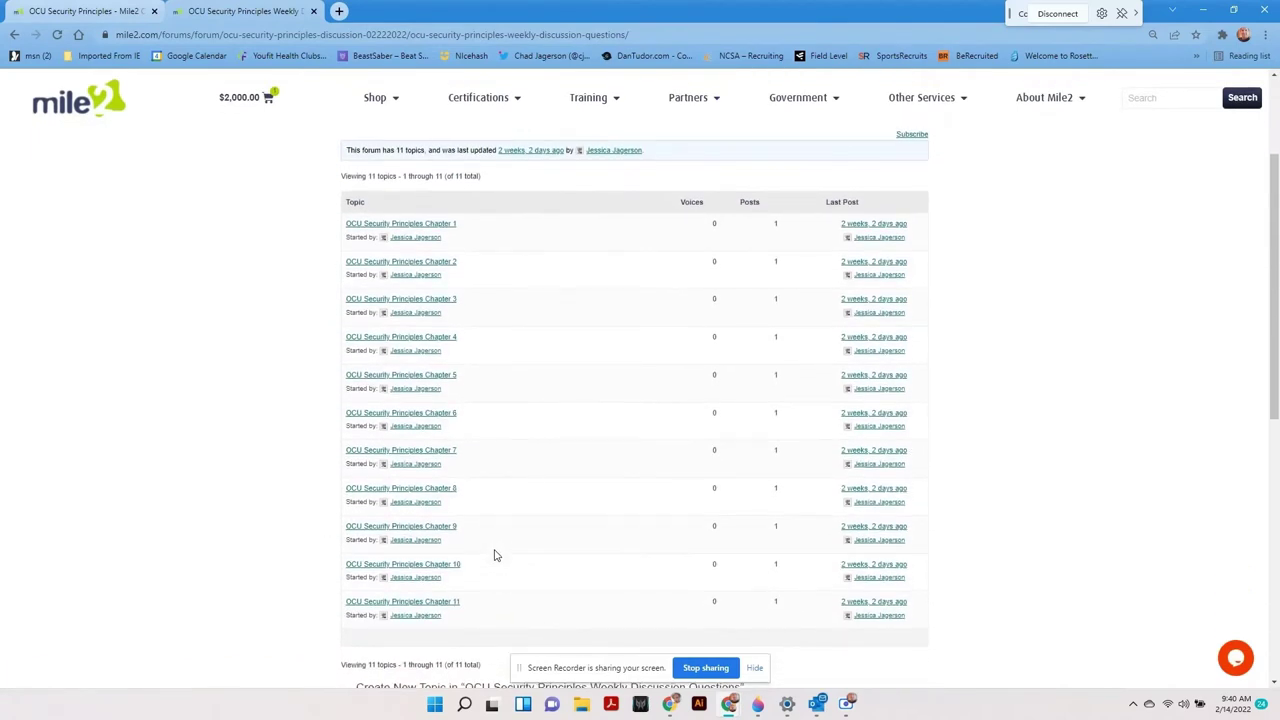
{"action": "scroll", "coordinate": [494, 555], "scroll_direction": "up", "scroll_amount": 2}
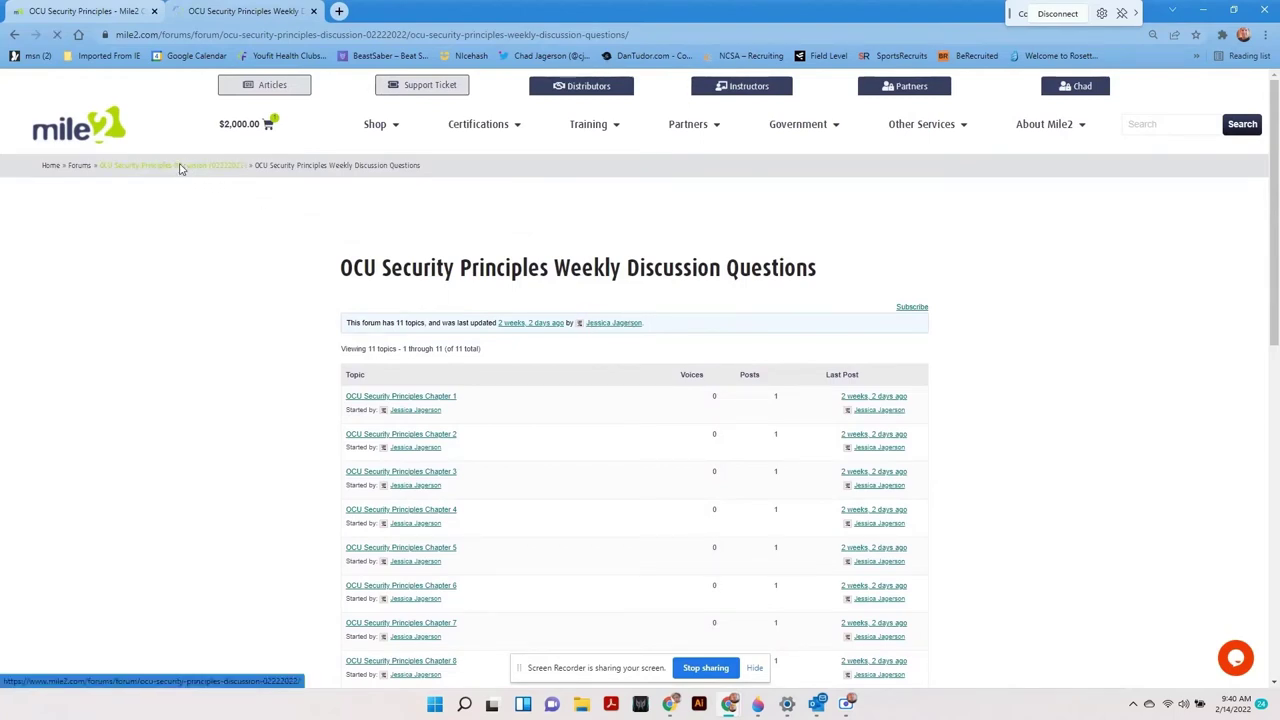
Open the course report card and expand then collapse the C)SP Network Security Quiz details
{"action": "left_click", "coordinate": [120, 12]}
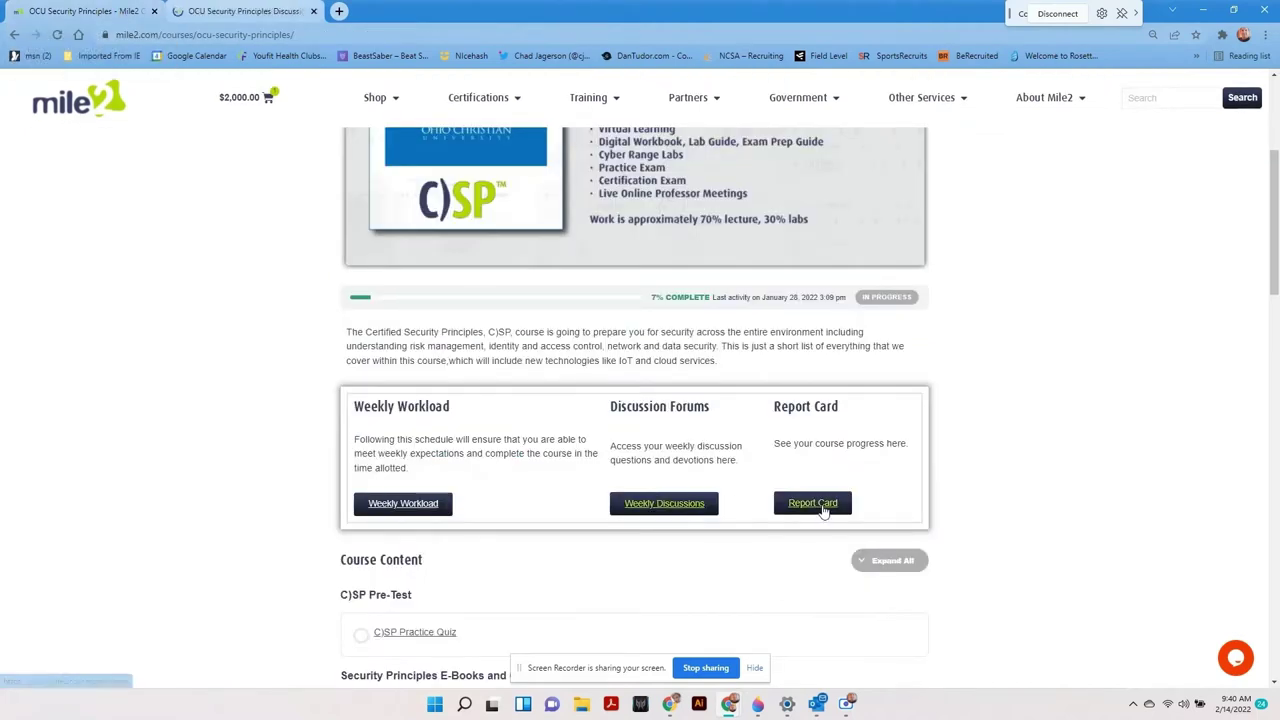
{"action": "left_click", "coordinate": [820, 507]}
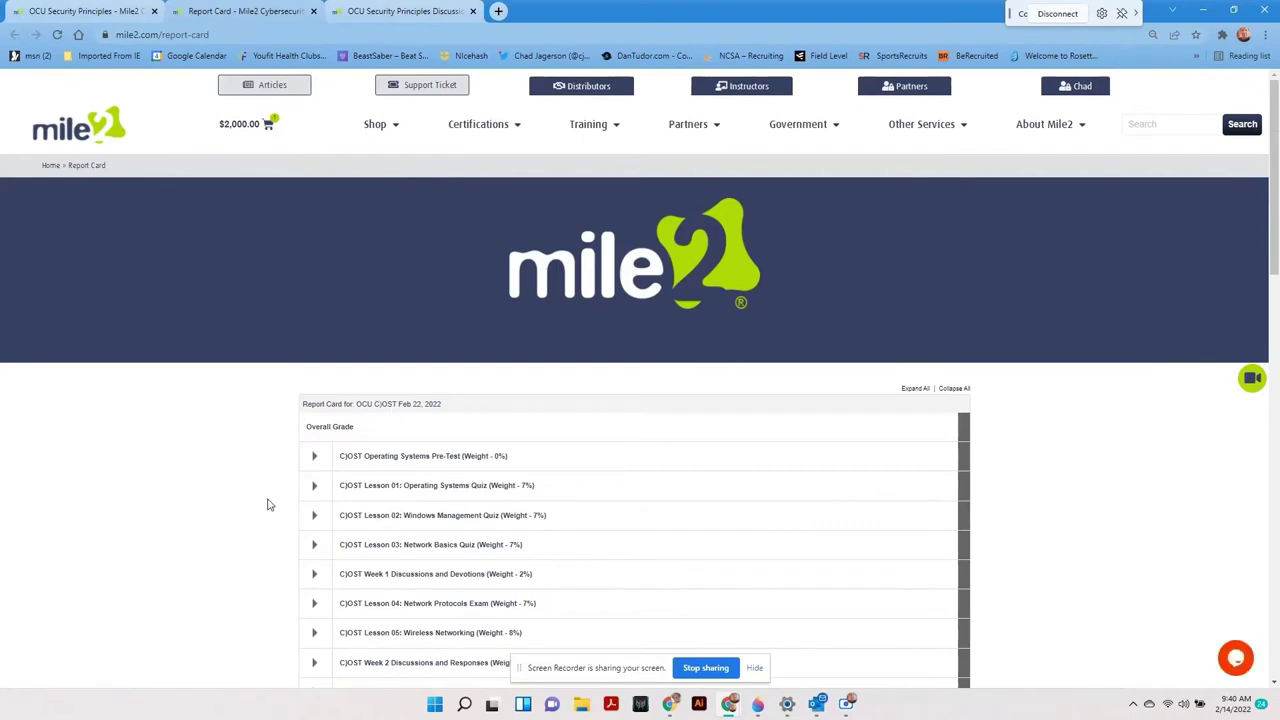
{"action": "scroll", "coordinate": [267, 504], "scroll_direction": "down", "scroll_amount": 9}
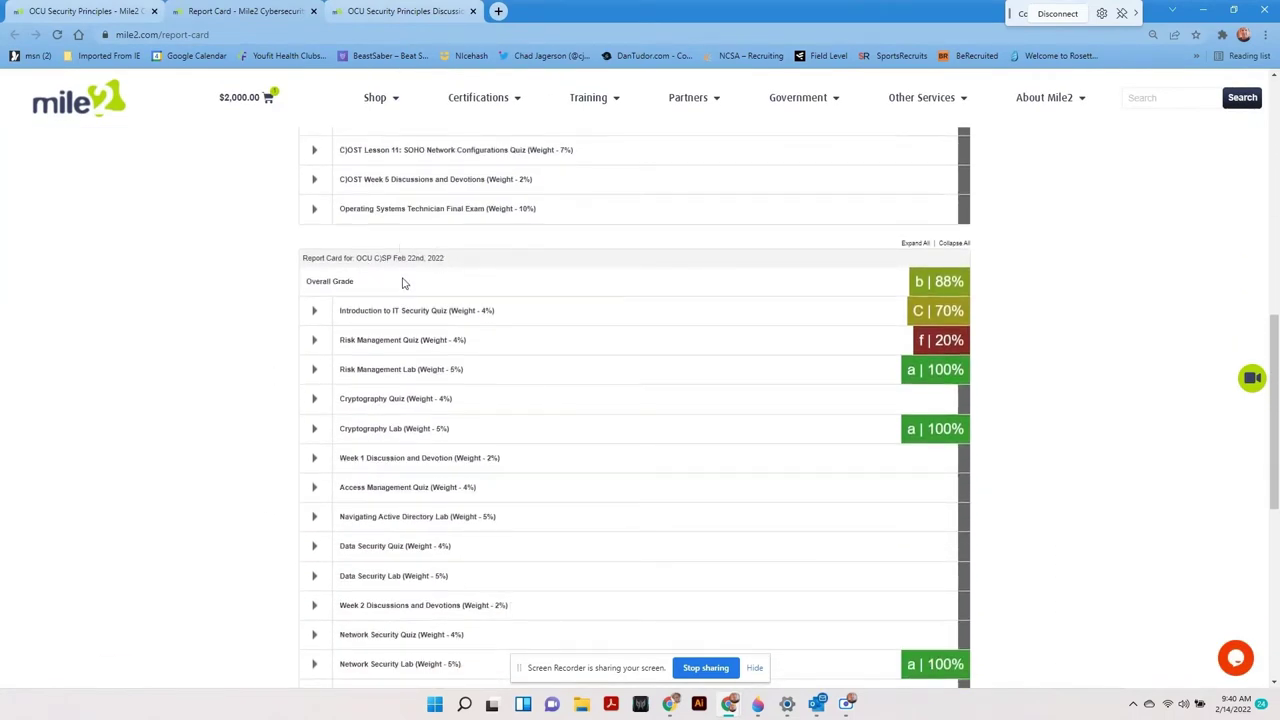
{"action": "scroll", "coordinate": [233, 360], "scroll_direction": "down", "scroll_amount": 1}
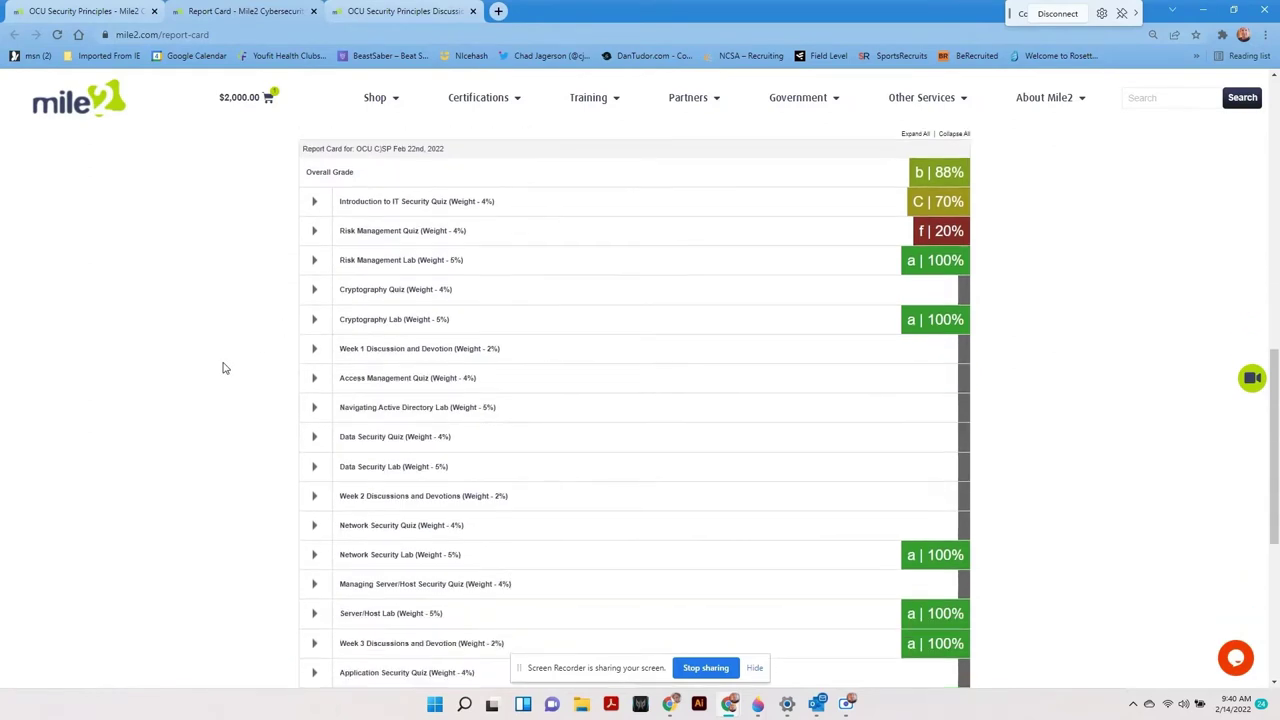
{"action": "left_click", "coordinate": [314, 526]}
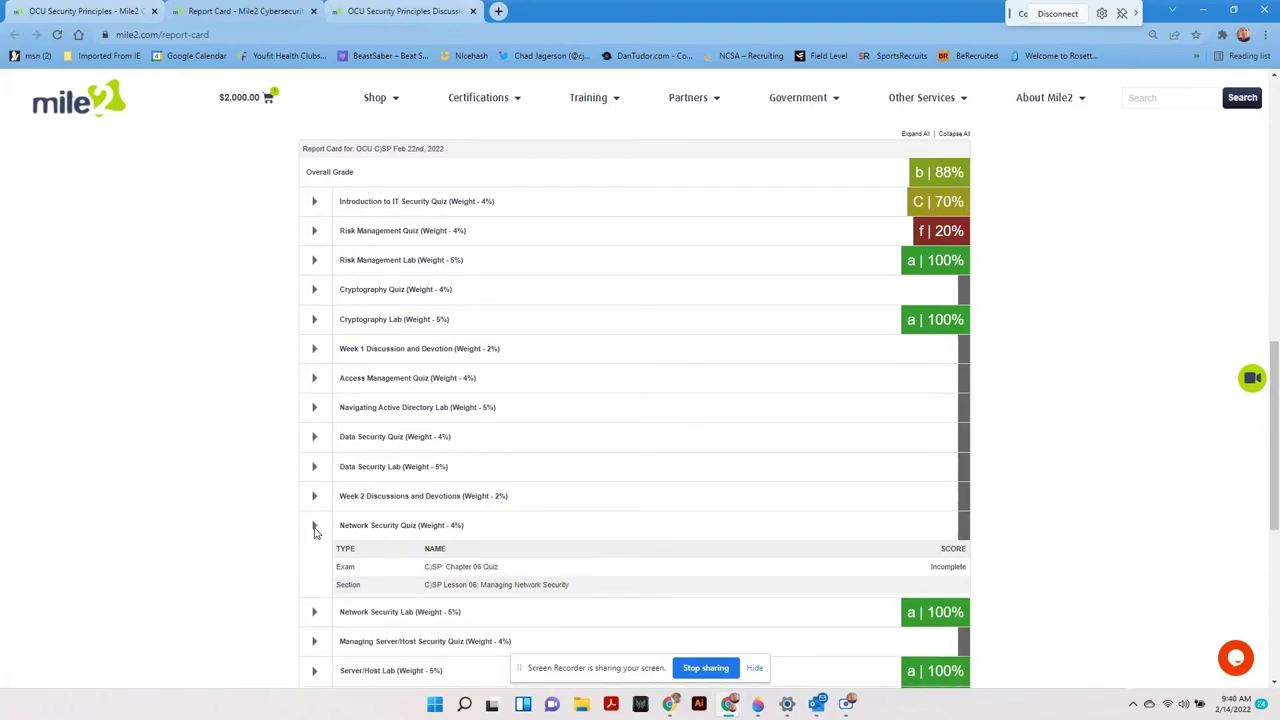
{"action": "left_click", "coordinate": [314, 528]}
{"action": "scroll", "coordinate": [165, 272], "scroll_direction": "up", "scroll_amount": 10}
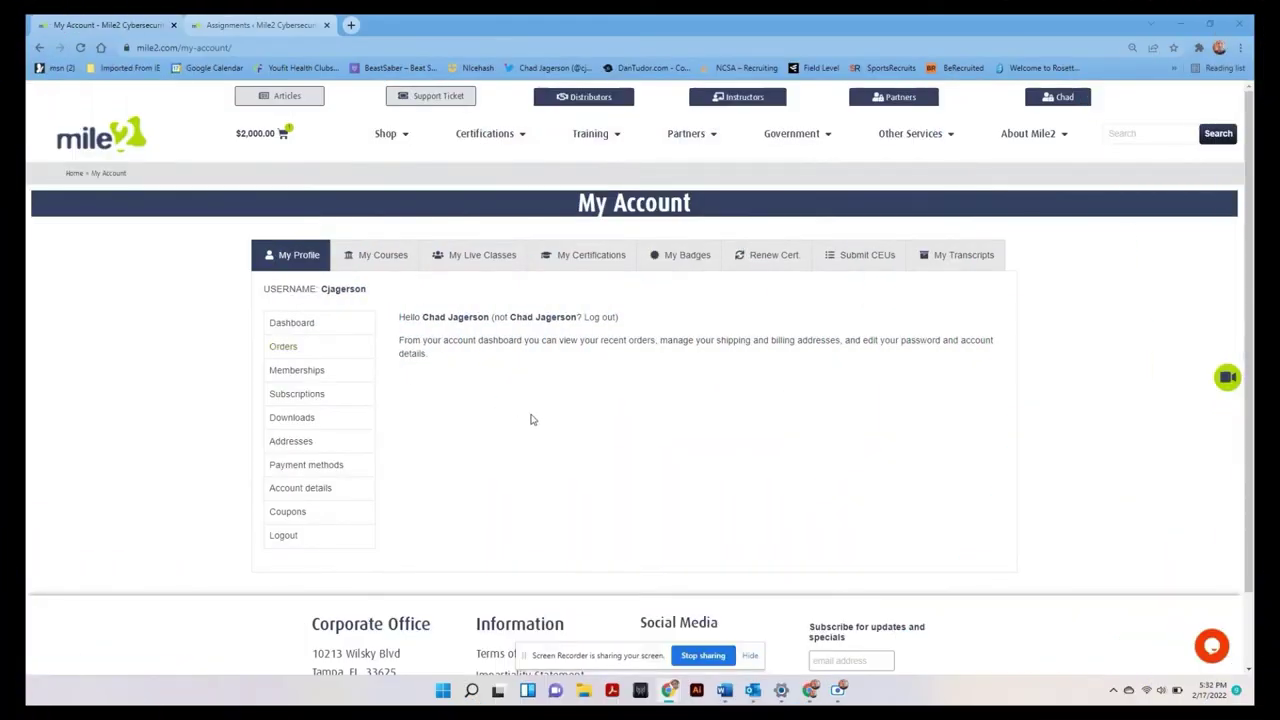
Open the instructor Gradebook from My Live Classes, showing the OCU C)OST Feb 22, 2022 class
{"action": "left_click", "coordinate": [466, 257]}
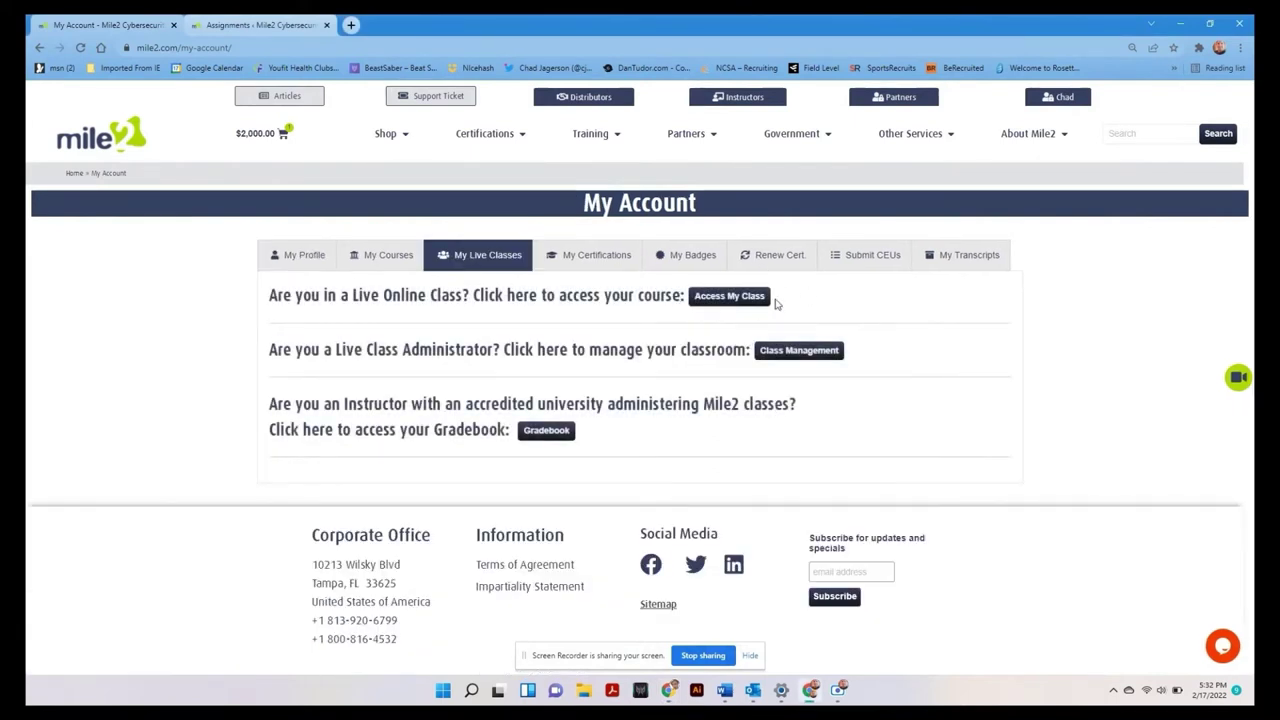
{"action": "left_click", "coordinate": [545, 433]}
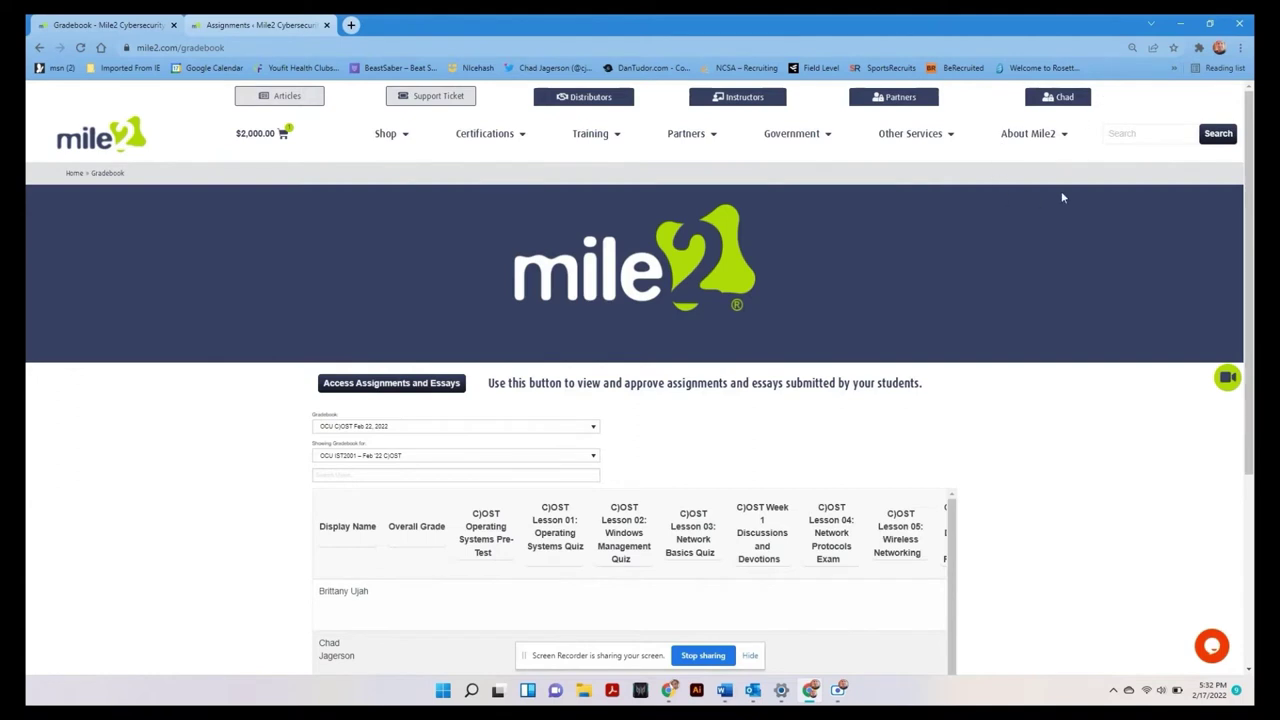
Switch the gradebook to OCU C)SP Feb 22nd, 2022 and scan its student grade table
{"action": "left_click", "coordinate": [594, 430]}
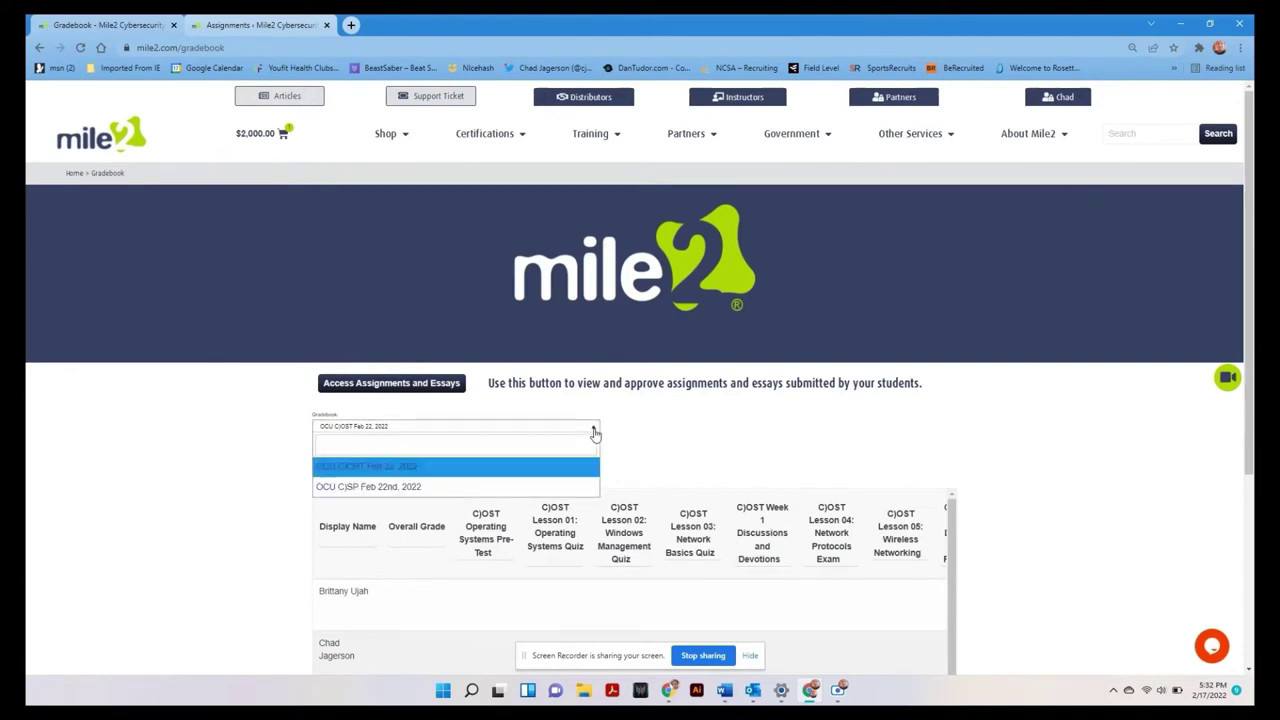
{"action": "left_click", "coordinate": [436, 488]}
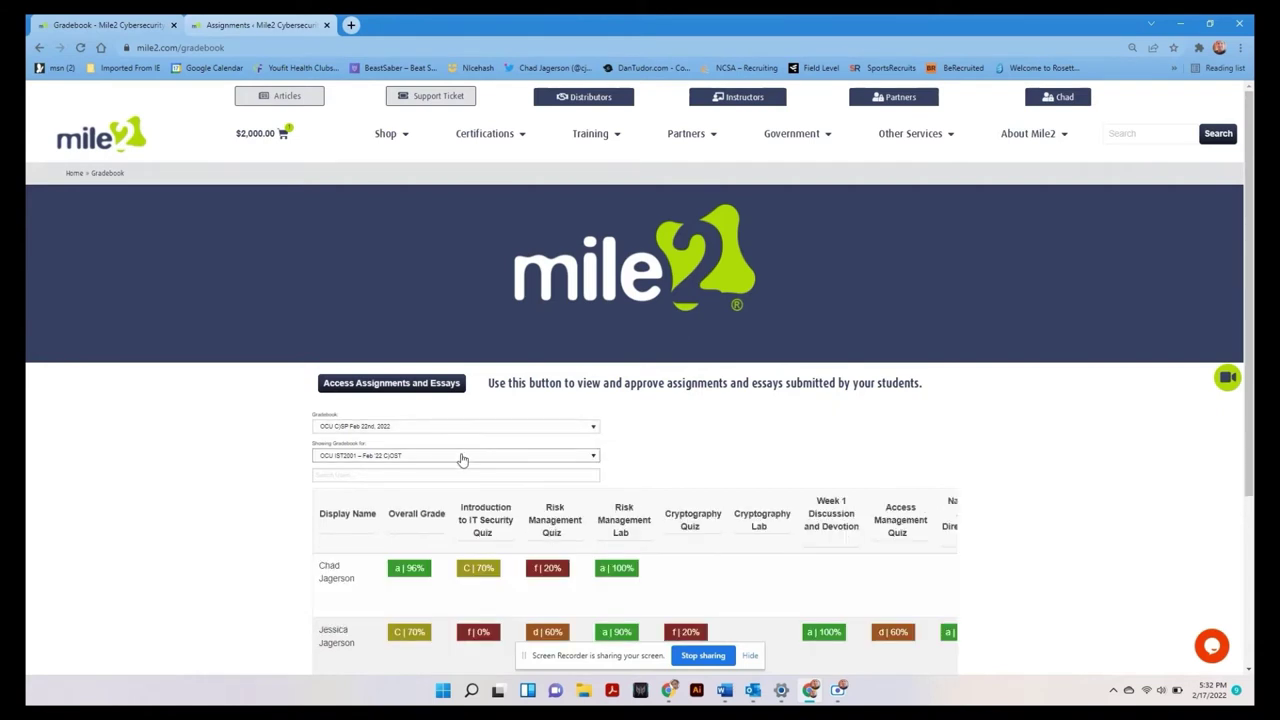
{"action": "scroll", "coordinate": [463, 460], "scroll_direction": "down", "scroll_amount": 3}
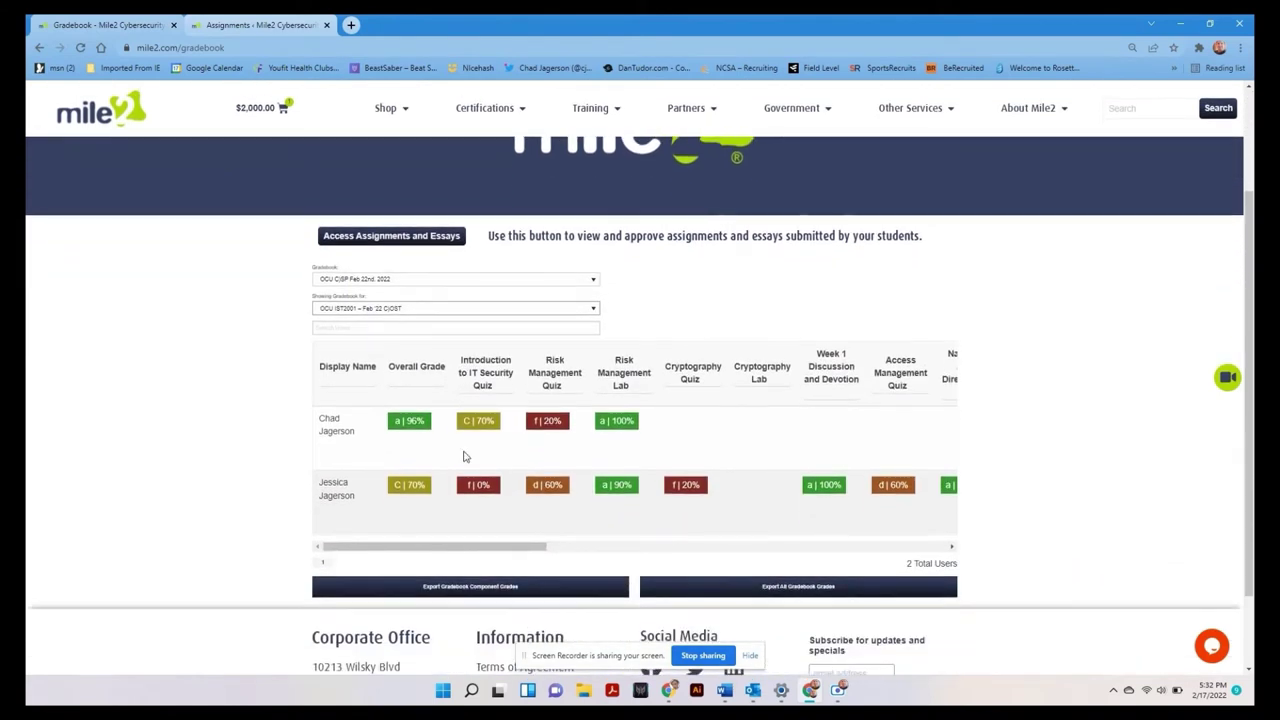
{"action": "mouse_move", "coordinate": [338, 507]}
{"action": "scroll", "coordinate": [336, 515], "scroll_direction": "right", "scroll_amount": 3}
Open the second student's grade details (overall C | 70%) and review its quiz and lab sections
{"action": "left_click", "coordinate": [336, 515]}
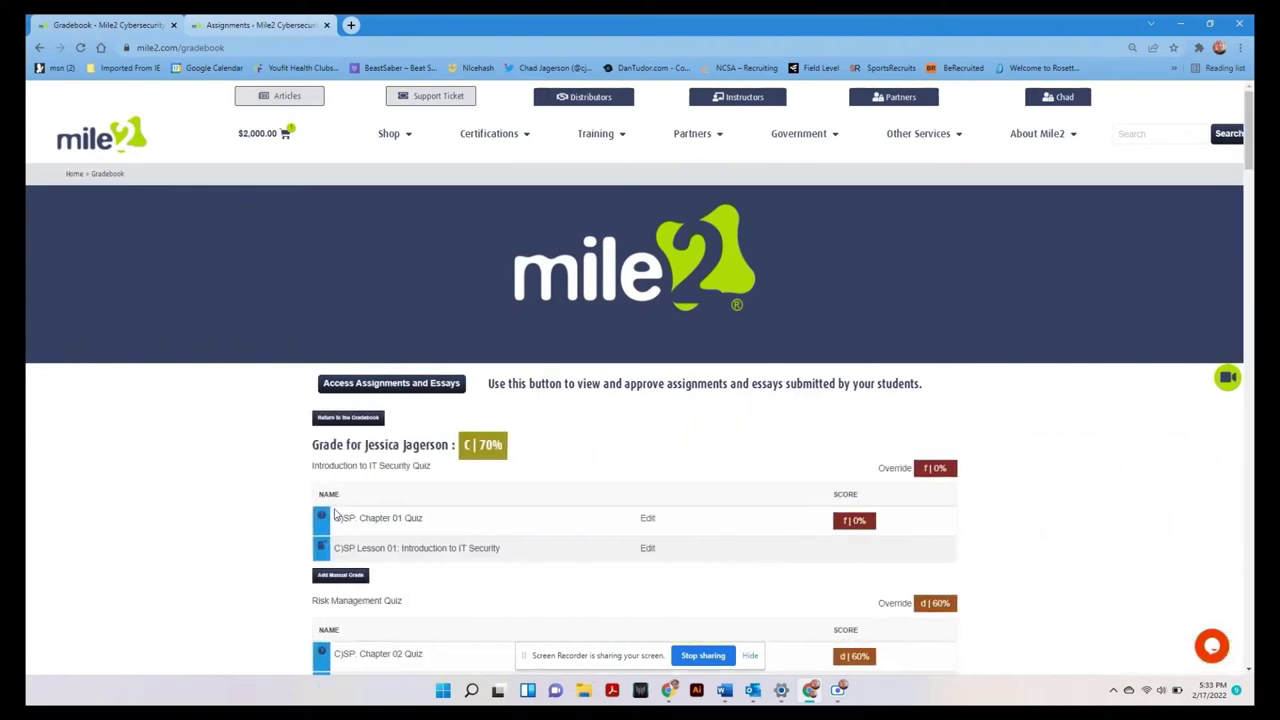
{"action": "scroll", "coordinate": [336, 515], "scroll_direction": "down", "scroll_amount": 3}
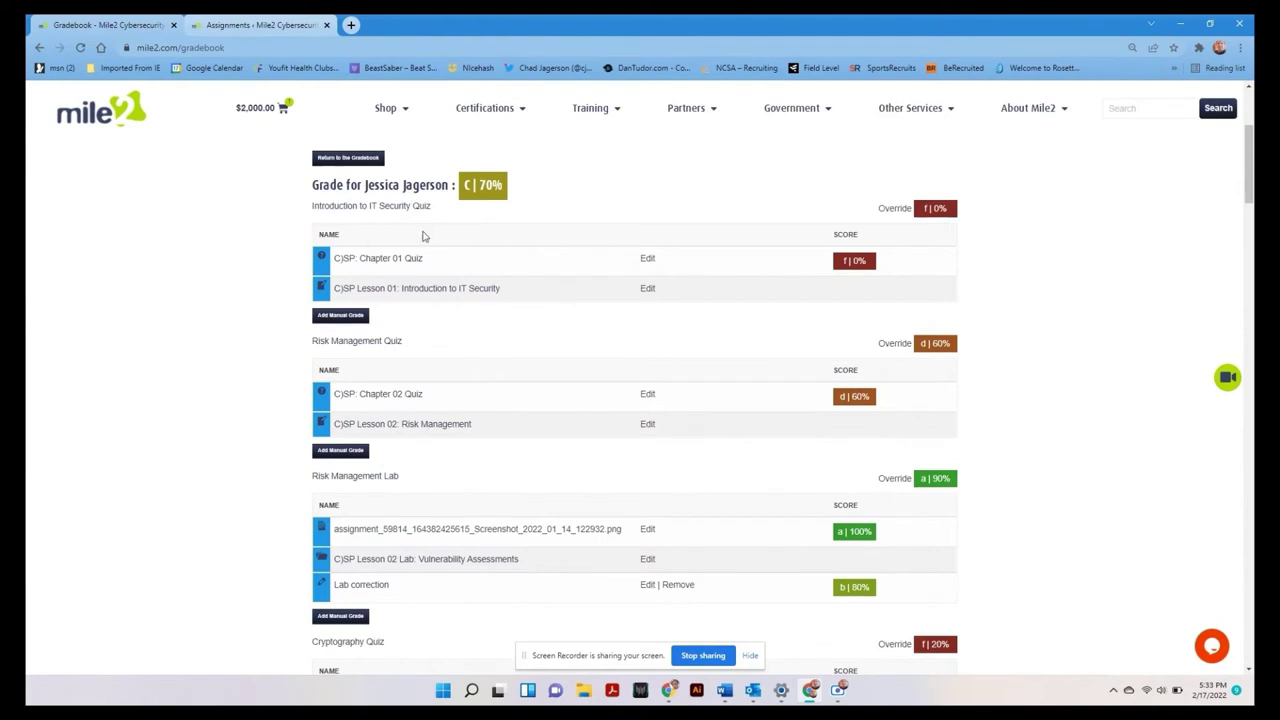
{"action": "scroll", "coordinate": [428, 265], "scroll_direction": "up", "scroll_amount": 1}
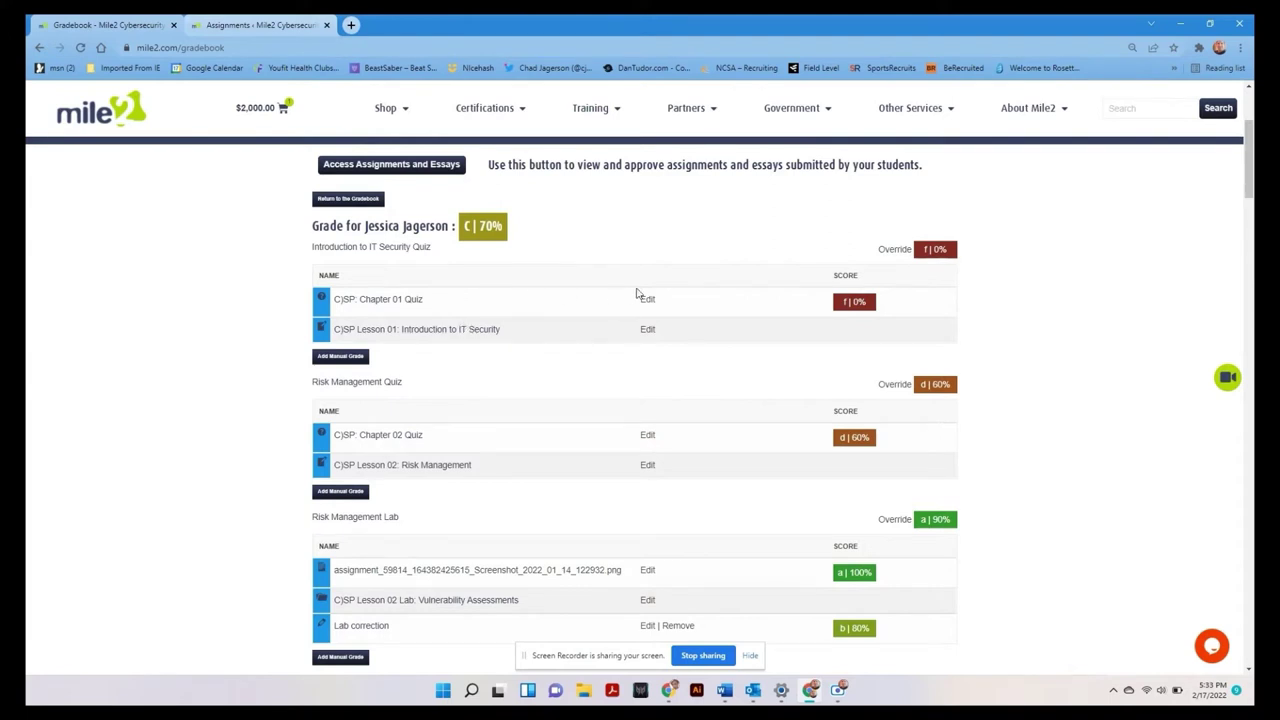
{"action": "scroll", "coordinate": [636, 293], "scroll_direction": "down", "scroll_amount": 3}
{"action": "scroll", "coordinate": [638, 293], "scroll_direction": "up", "scroll_amount": 2}
{"action": "scroll", "coordinate": [636, 293], "scroll_direction": "up", "scroll_amount": 3}
{"action": "scroll", "coordinate": [636, 293], "scroll_direction": "down", "scroll_amount": 2}
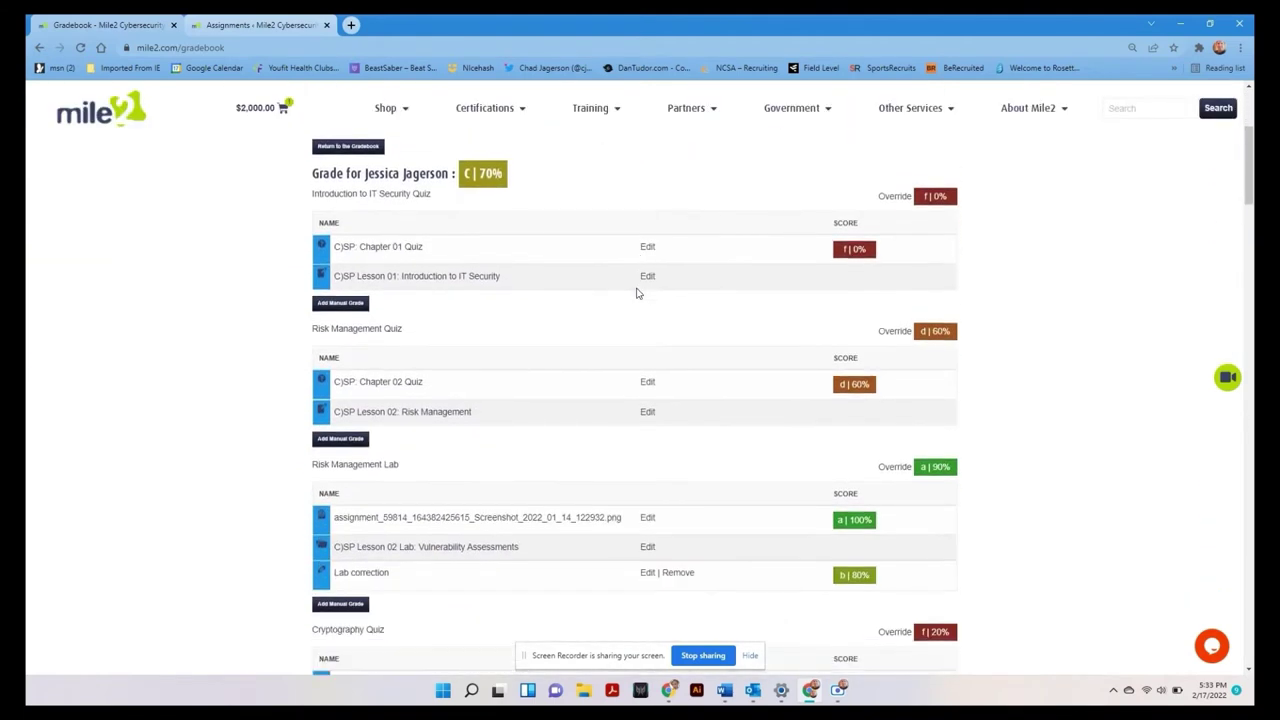
{"action": "scroll", "coordinate": [636, 293], "scroll_direction": "down", "scroll_amount": 3}
{"action": "scroll", "coordinate": [636, 293], "scroll_direction": "up", "scroll_amount": 3}
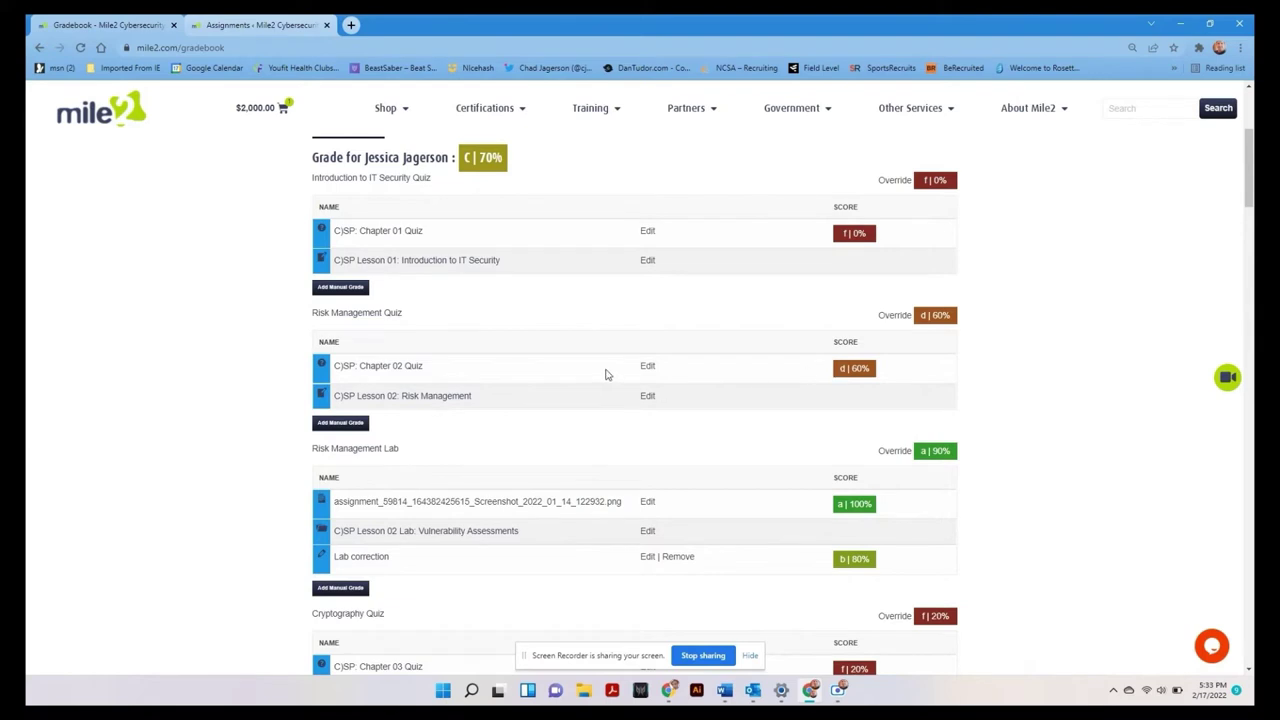
{"action": "scroll", "coordinate": [605, 374], "scroll_direction": "down", "scroll_amount": 3}
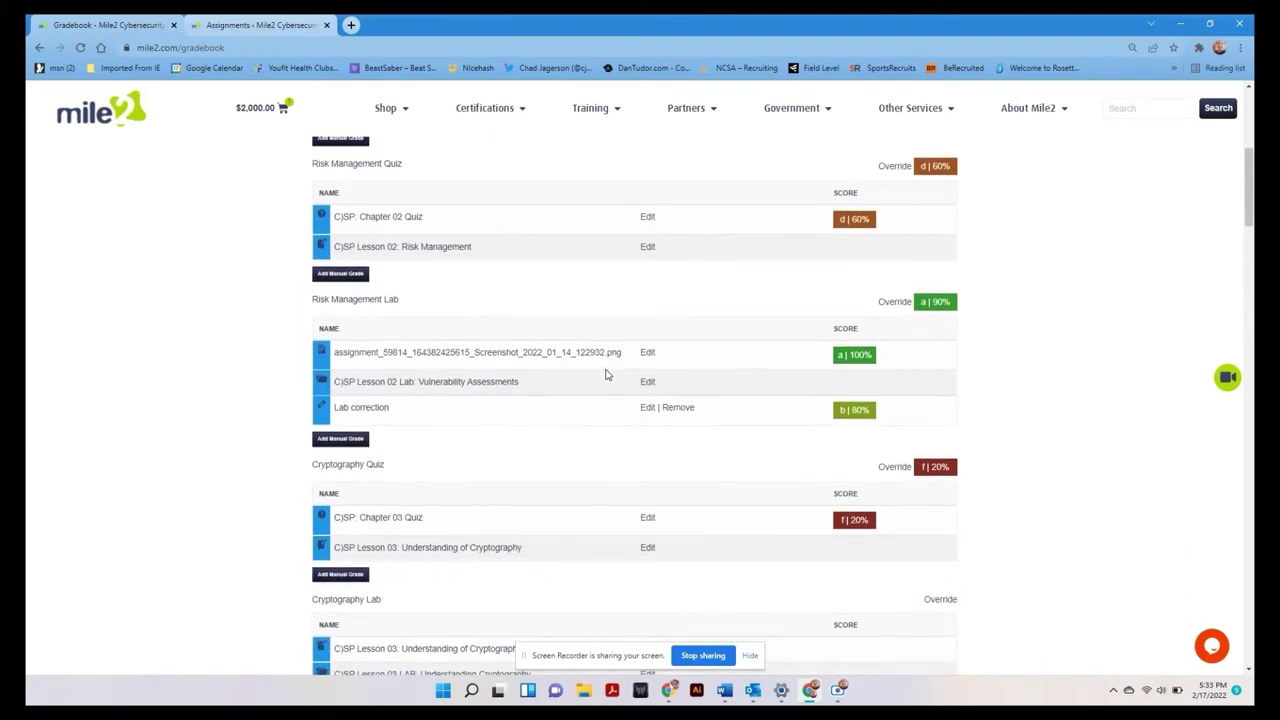
{"action": "scroll", "coordinate": [605, 374], "scroll_direction": "down", "scroll_amount": 1}
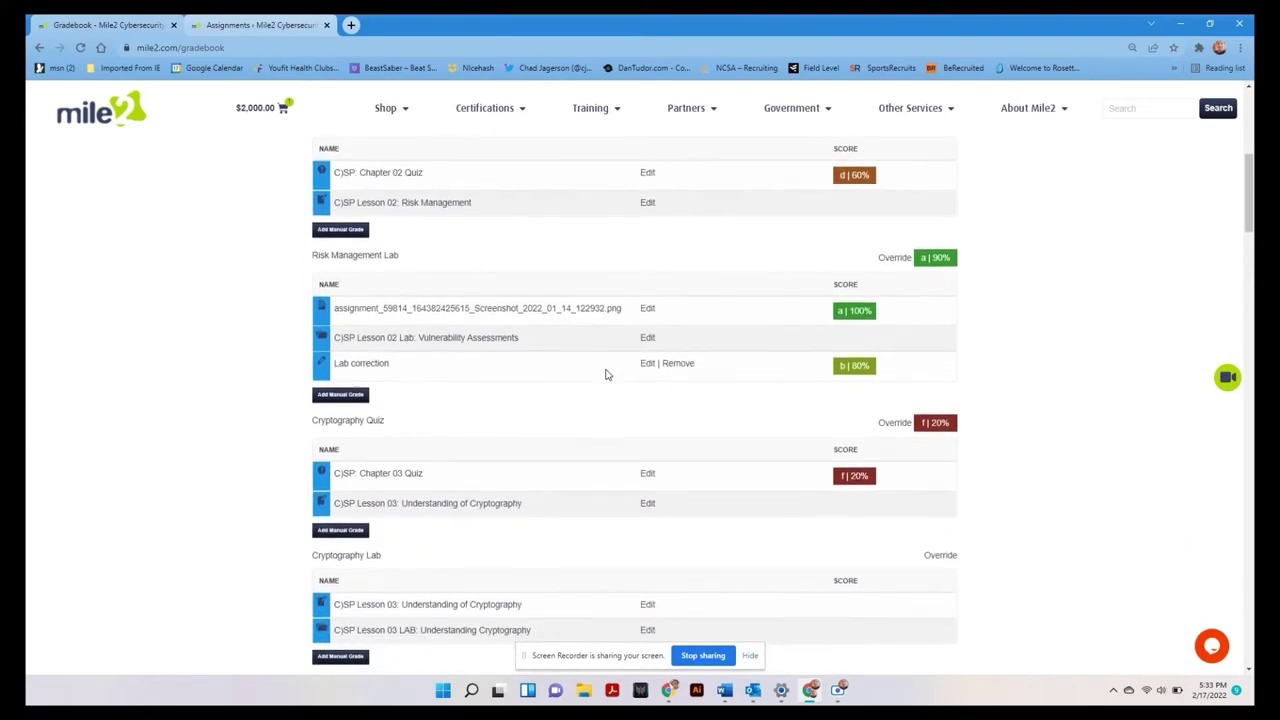
Delete the Lab correction grade from Risk Management Lab, leaving it at a | 100%
{"action": "left_click", "coordinate": [341, 395]}
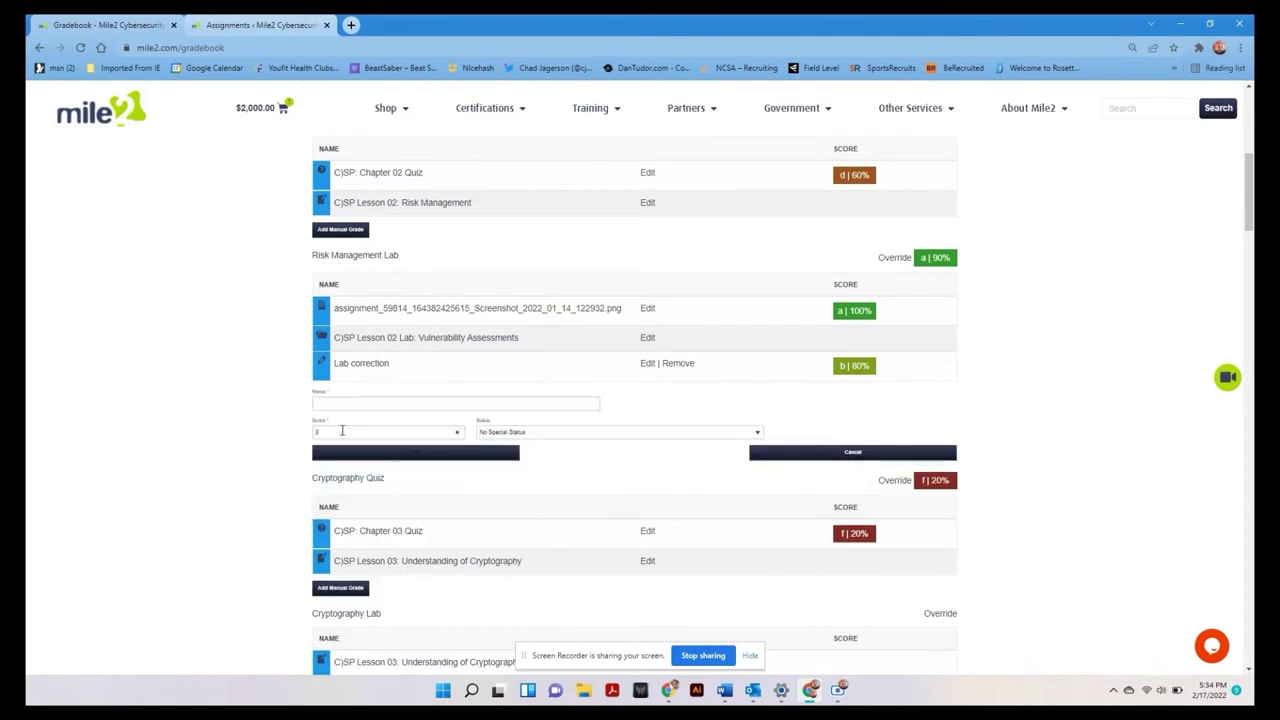
{"action": "left_click", "coordinate": [851, 455]}
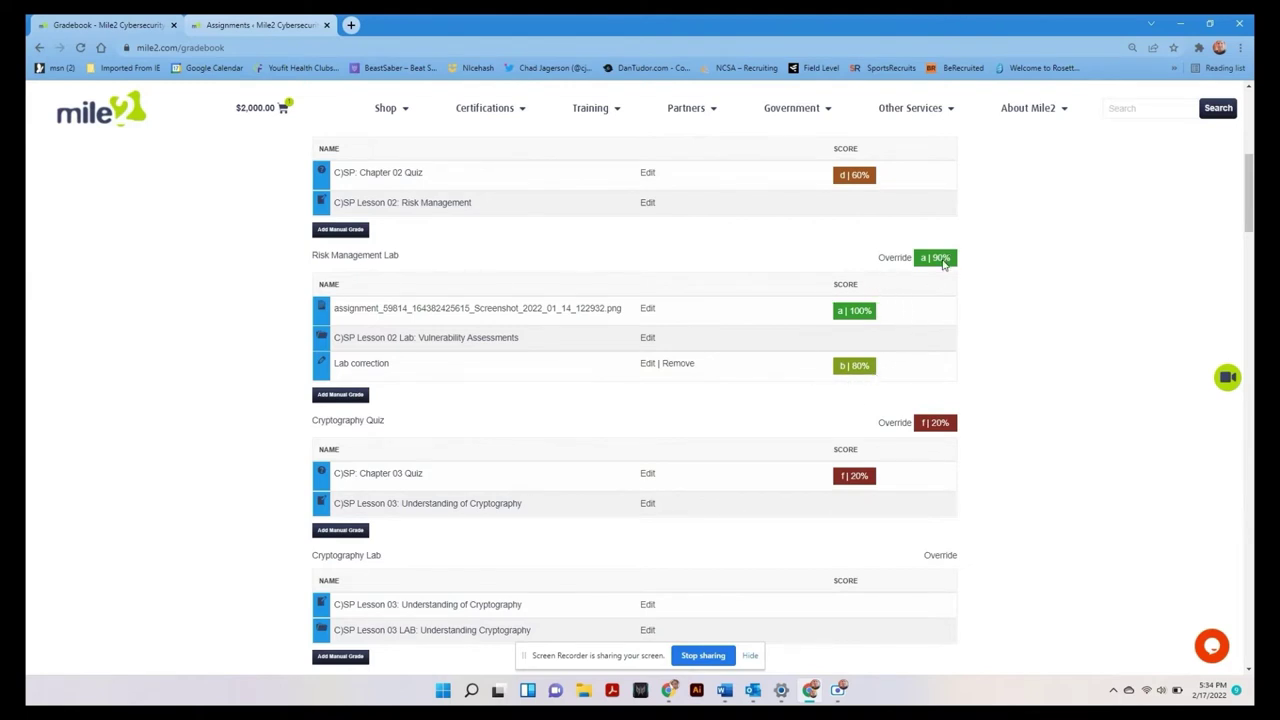
{"action": "left_click", "coordinate": [681, 366]}
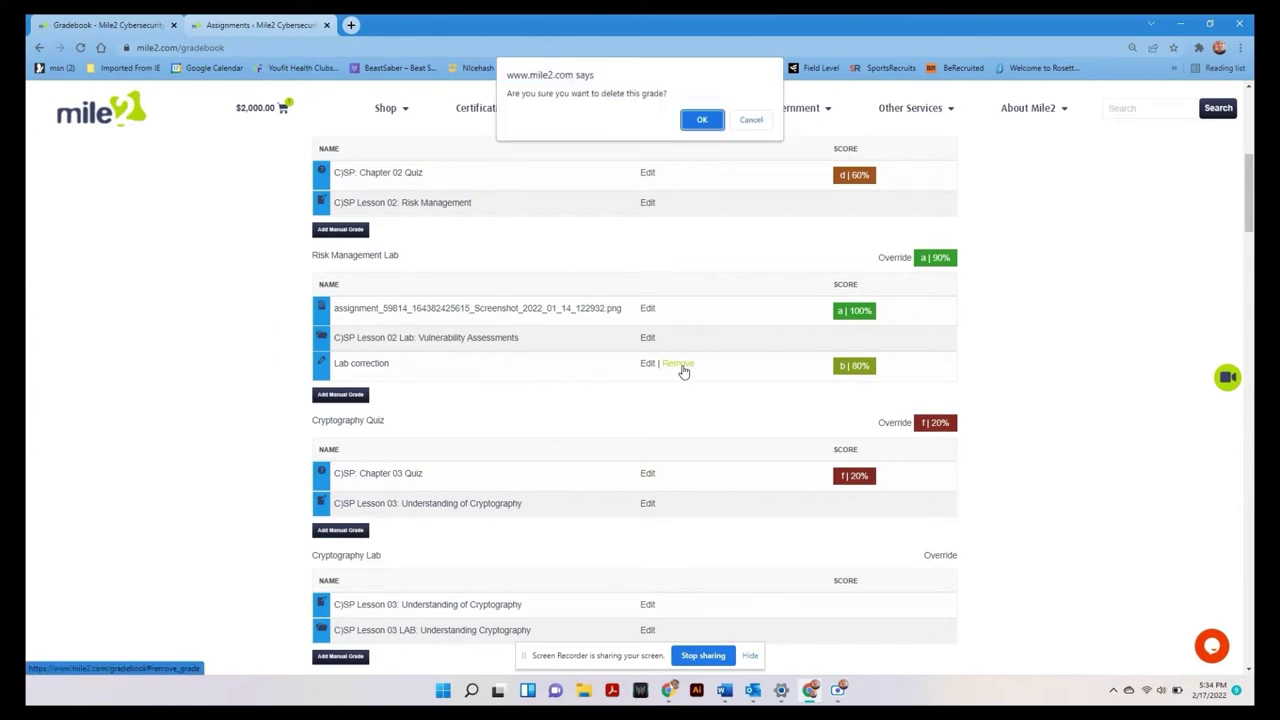
{"action": "left_click", "coordinate": [702, 120]}
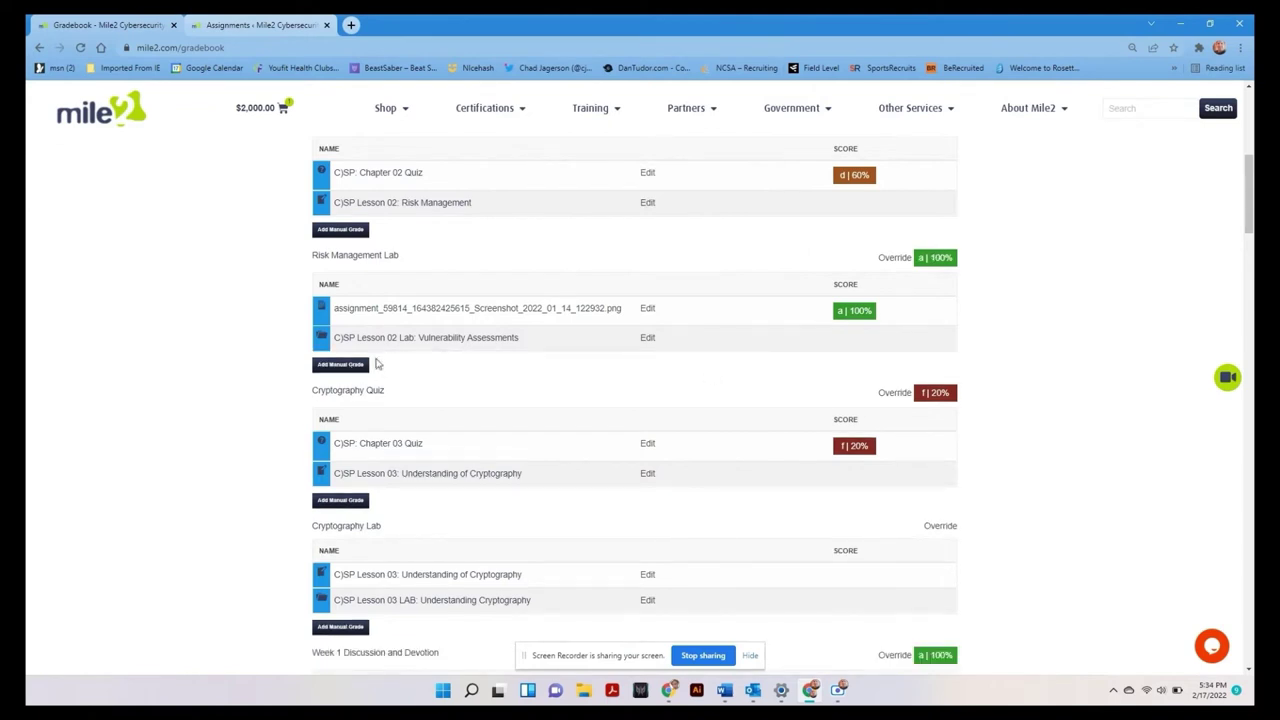
Override the Risk Management Lab score from 100 to 80, giving b | 80%
{"action": "left_click", "coordinate": [895, 259]}
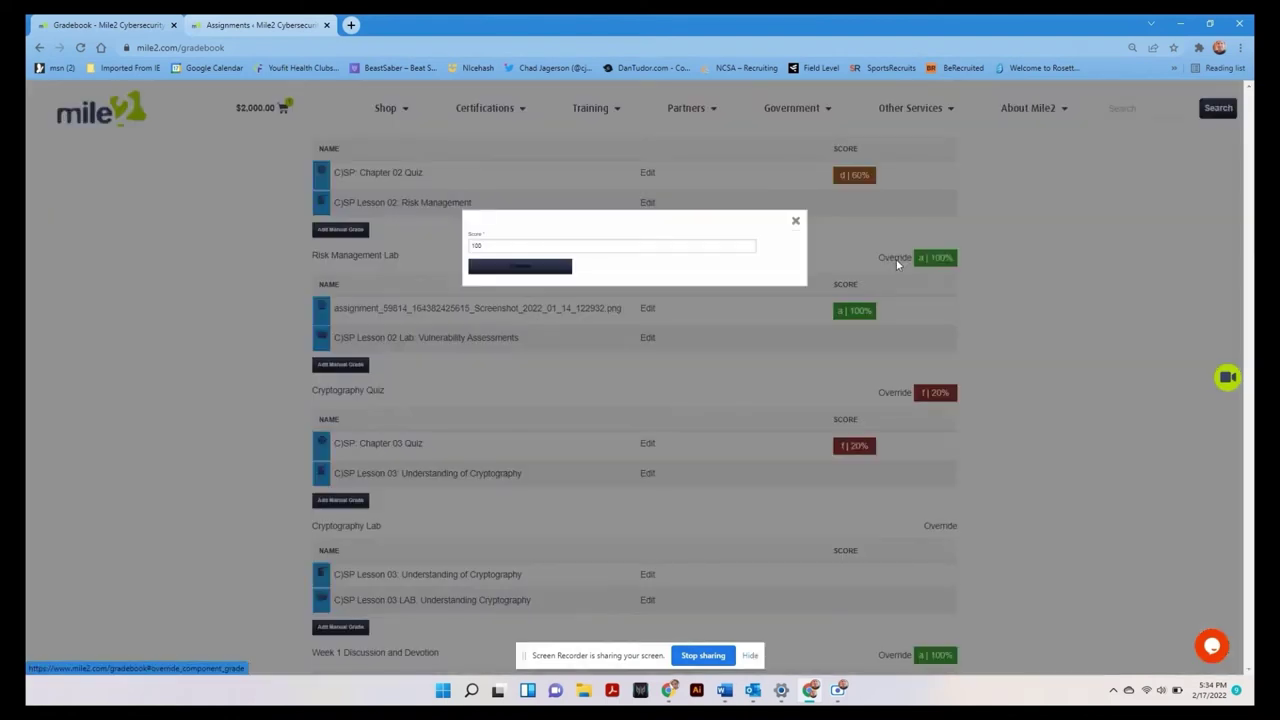
{"action": "left_click", "coordinate": [537, 244]}
{"action": "left_click", "coordinate": [459, 256]}
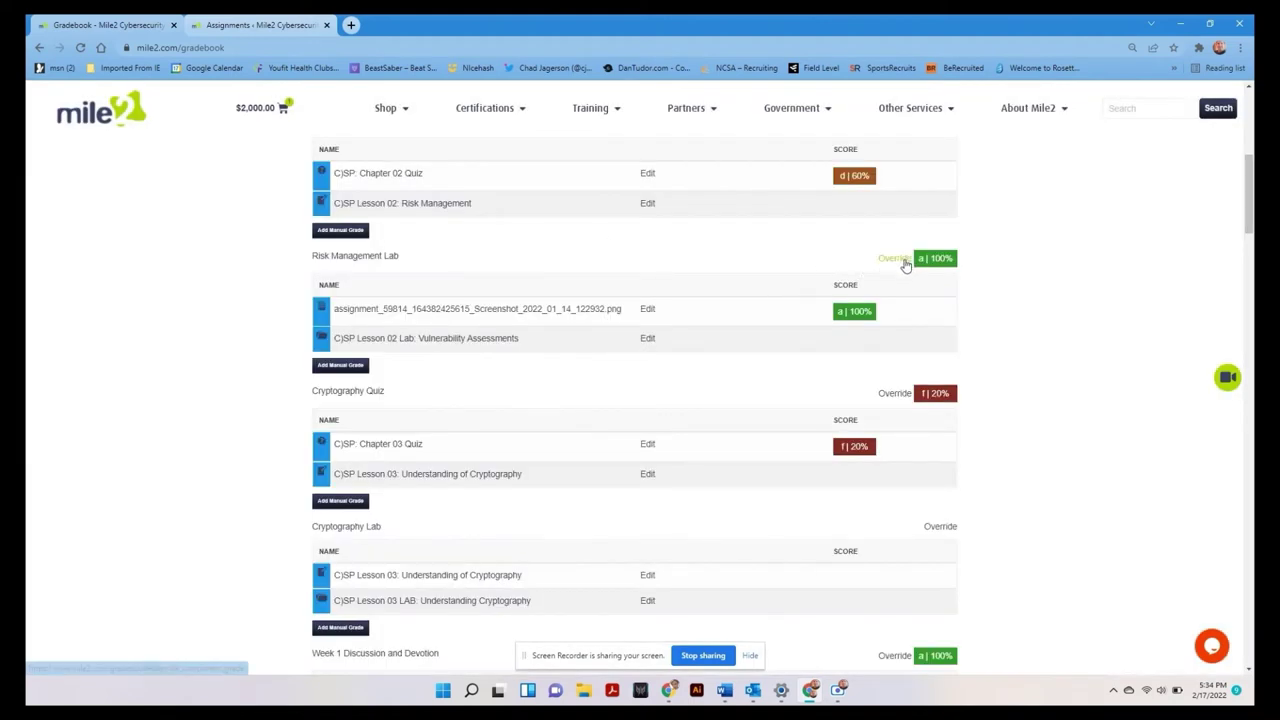
{"action": "left_click", "coordinate": [897, 259]}
{"action": "double_click", "coordinate": [499, 244]}
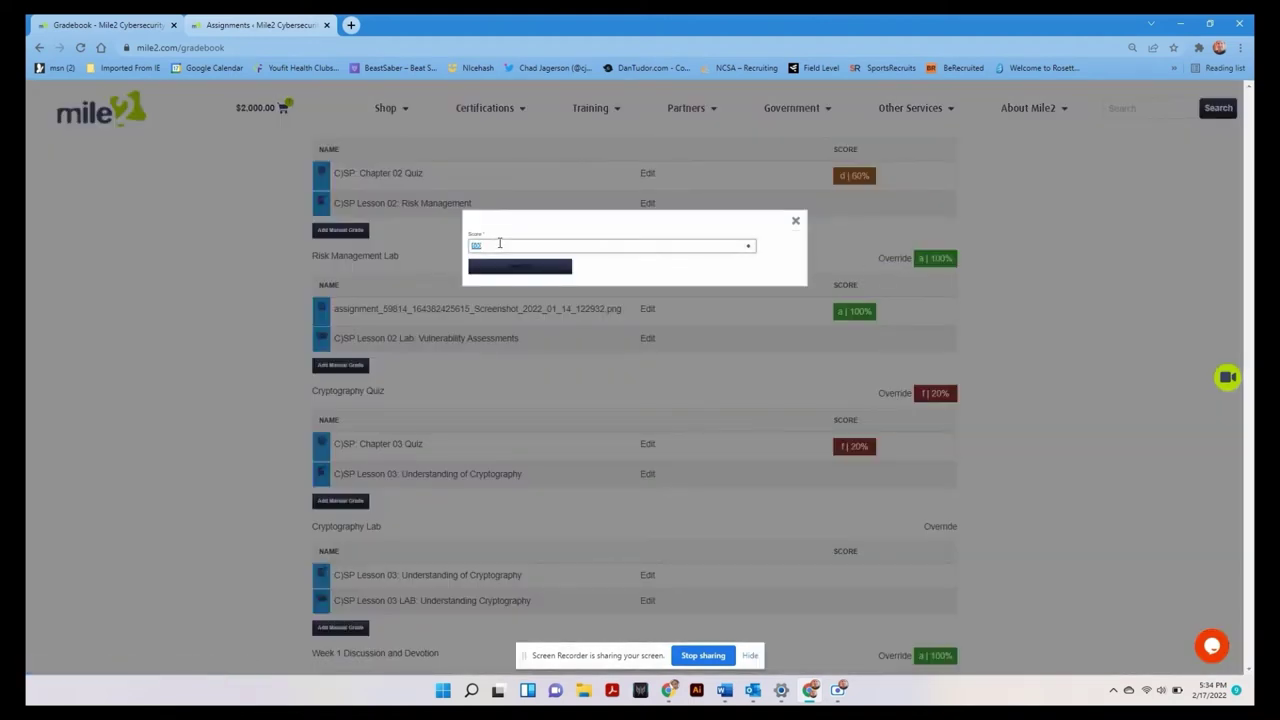
{"action": "type", "text": "80"}
{"action": "left_click", "coordinate": [524, 268]}
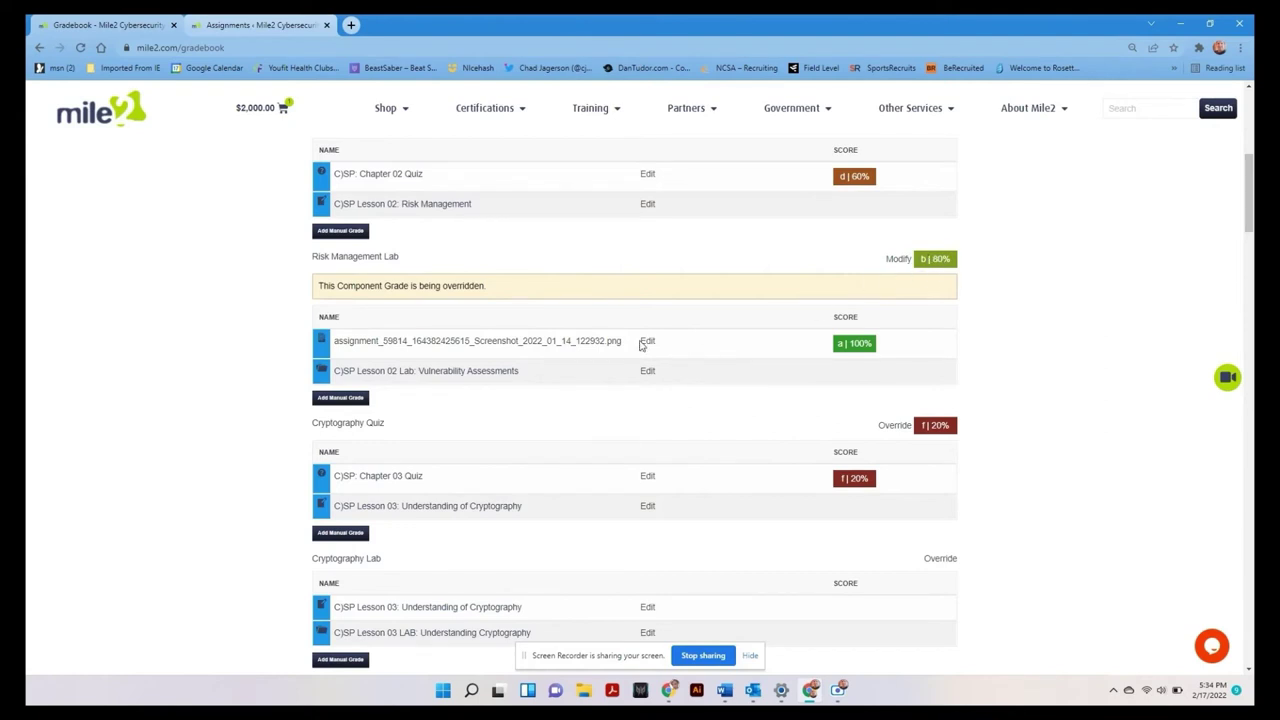
Scroll through the student's remaining grade sections and back to the top
{"action": "scroll", "coordinate": [640, 345], "scroll_direction": "down", "scroll_amount": 4}
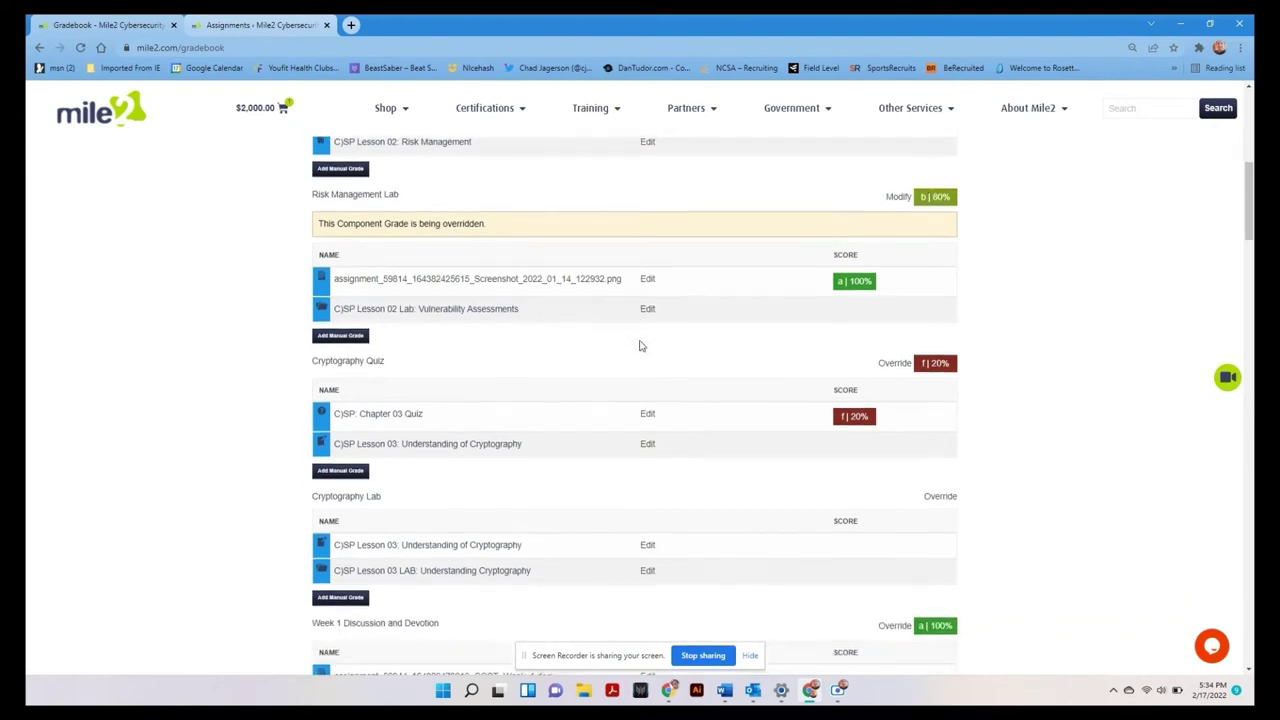
{"action": "scroll", "coordinate": [640, 345], "scroll_direction": "down", "scroll_amount": 2}
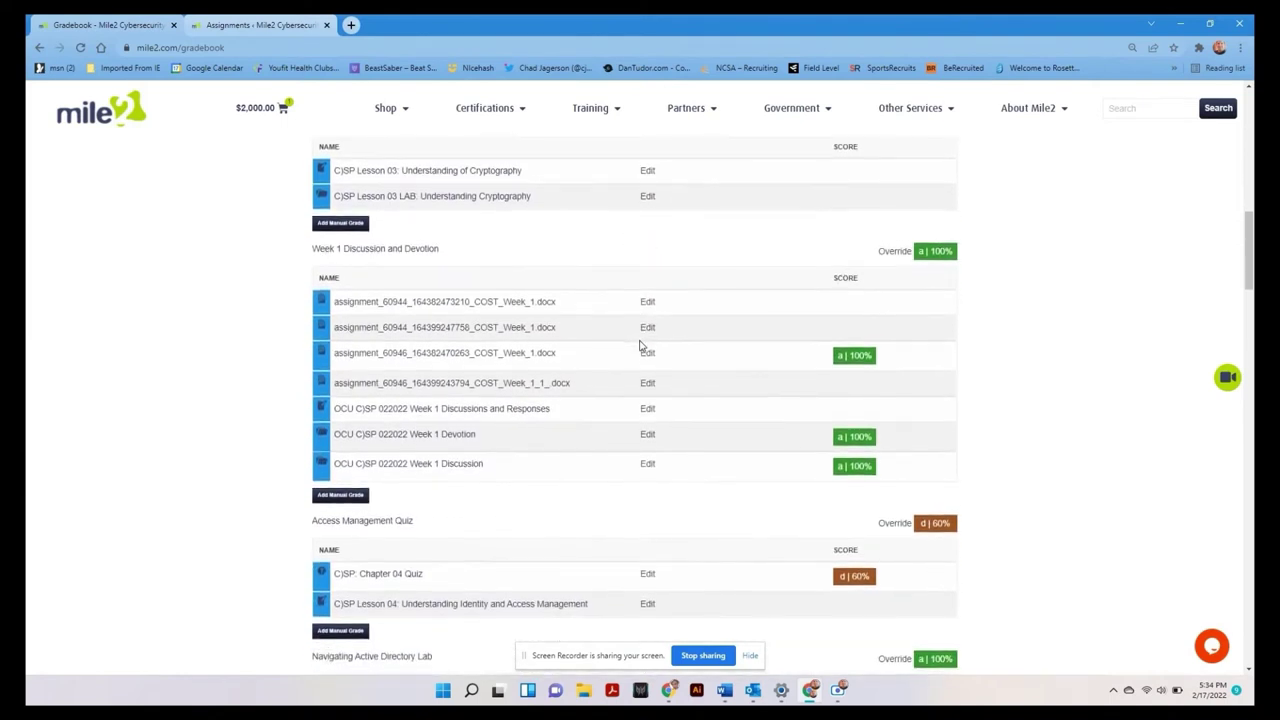
{"action": "scroll", "coordinate": [434, 243], "scroll_direction": "up", "scroll_amount": 1}
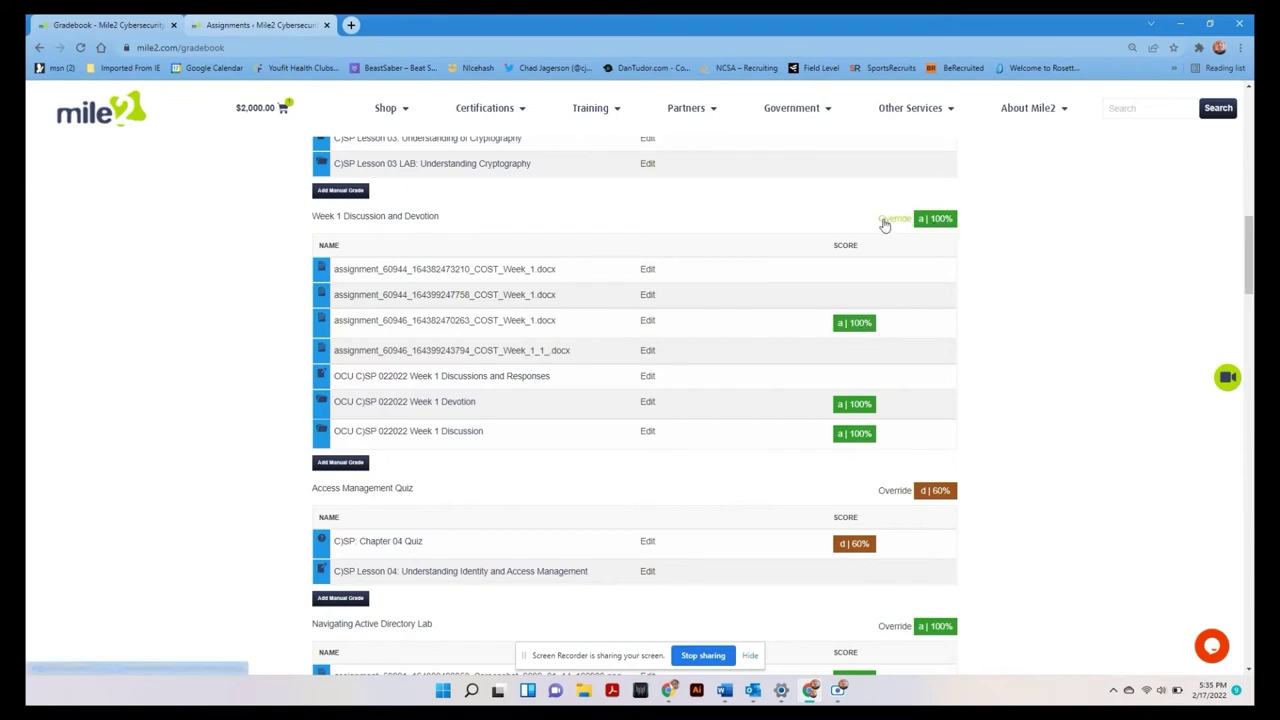
{"action": "scroll", "coordinate": [620, 446], "scroll_direction": "down", "scroll_amount": 1}
{"action": "scroll", "coordinate": [620, 446], "scroll_direction": "down", "scroll_amount": 2}
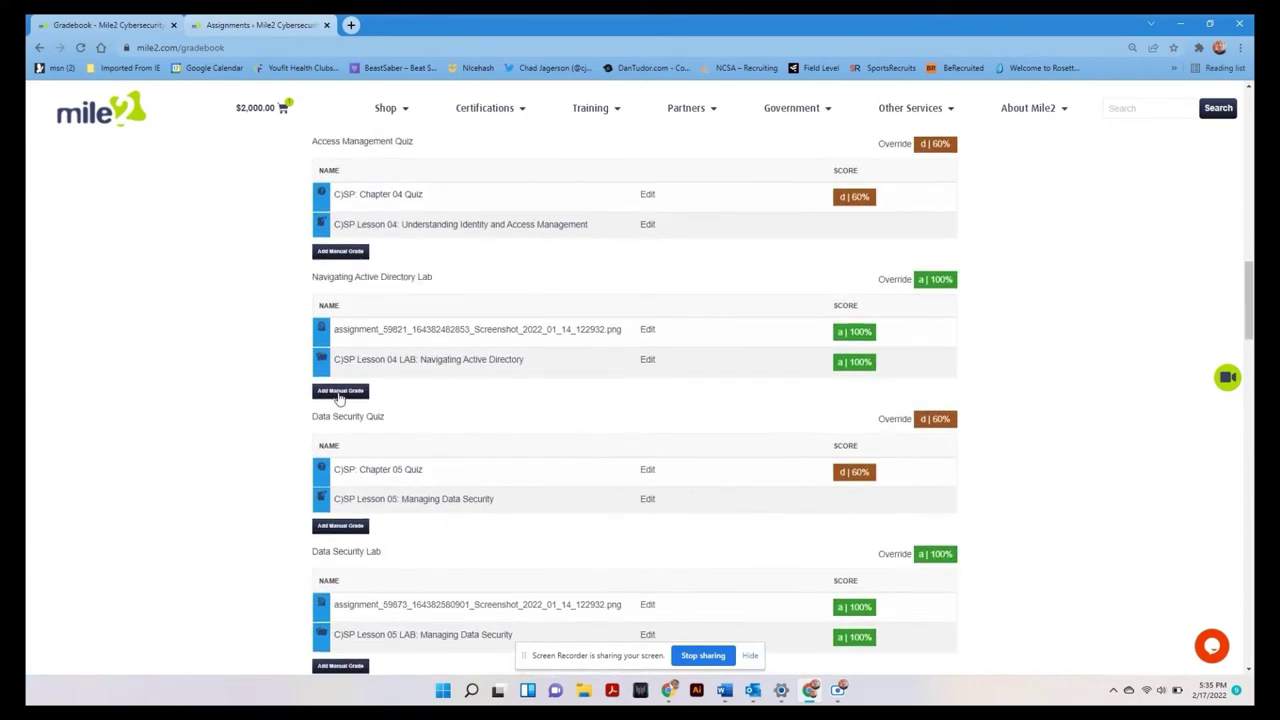
{"action": "scroll", "coordinate": [651, 383], "scroll_direction": "up", "scroll_amount": 6}
{"action": "scroll", "coordinate": [650, 382], "scroll_direction": "up", "scroll_amount": 5}
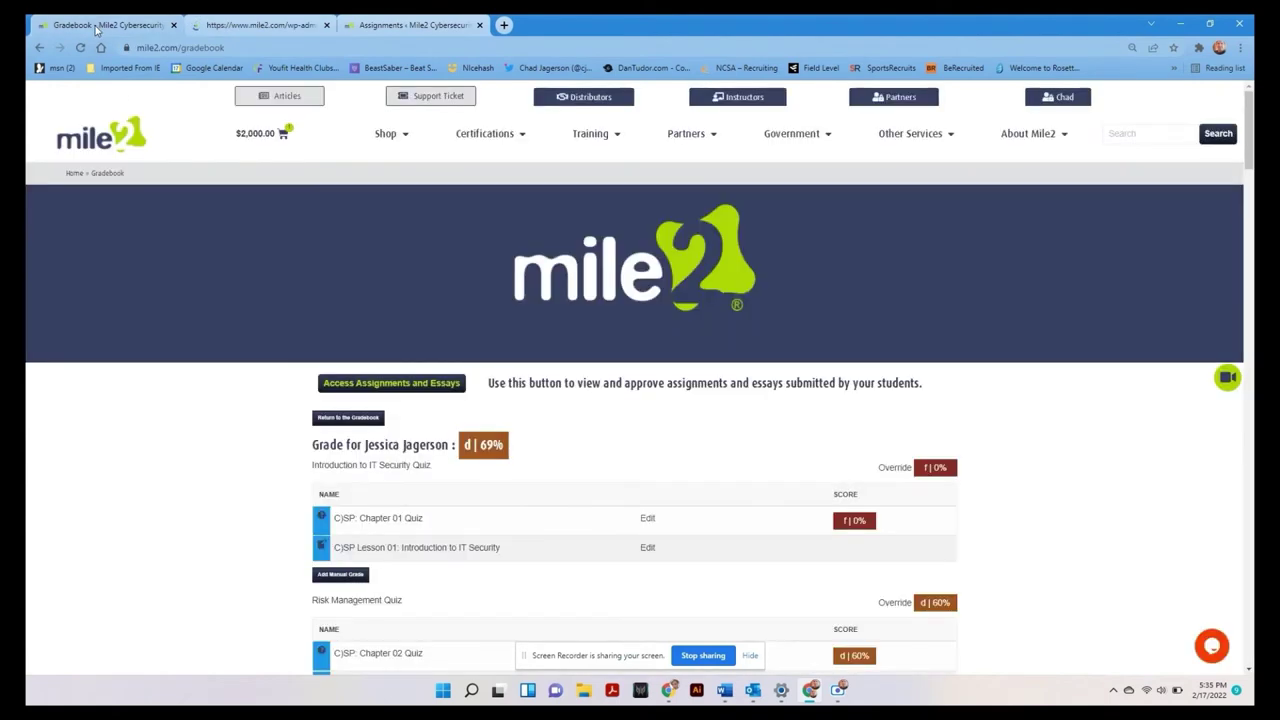
In the admin tab, filter the LearnDash Assignments list to the OCU Security Principles course
{"action": "left_click", "coordinate": [277, 30]}
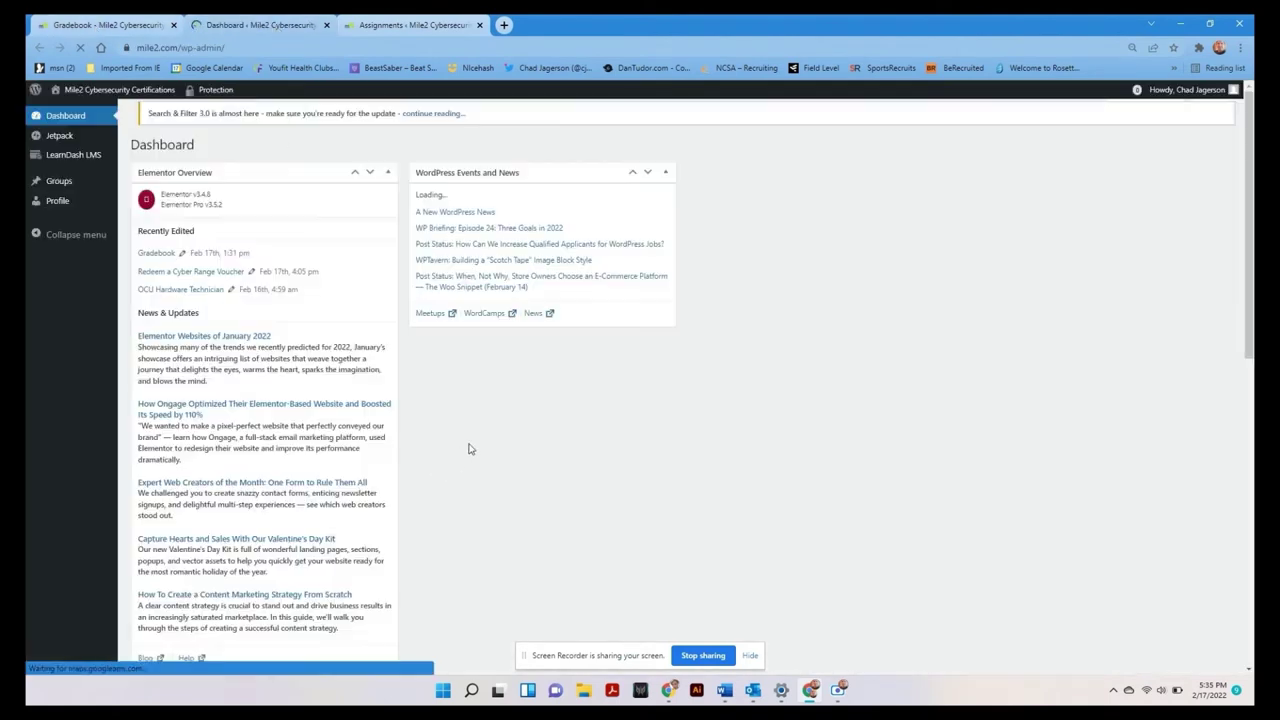
{"action": "mouse_move", "coordinate": [55, 164]}
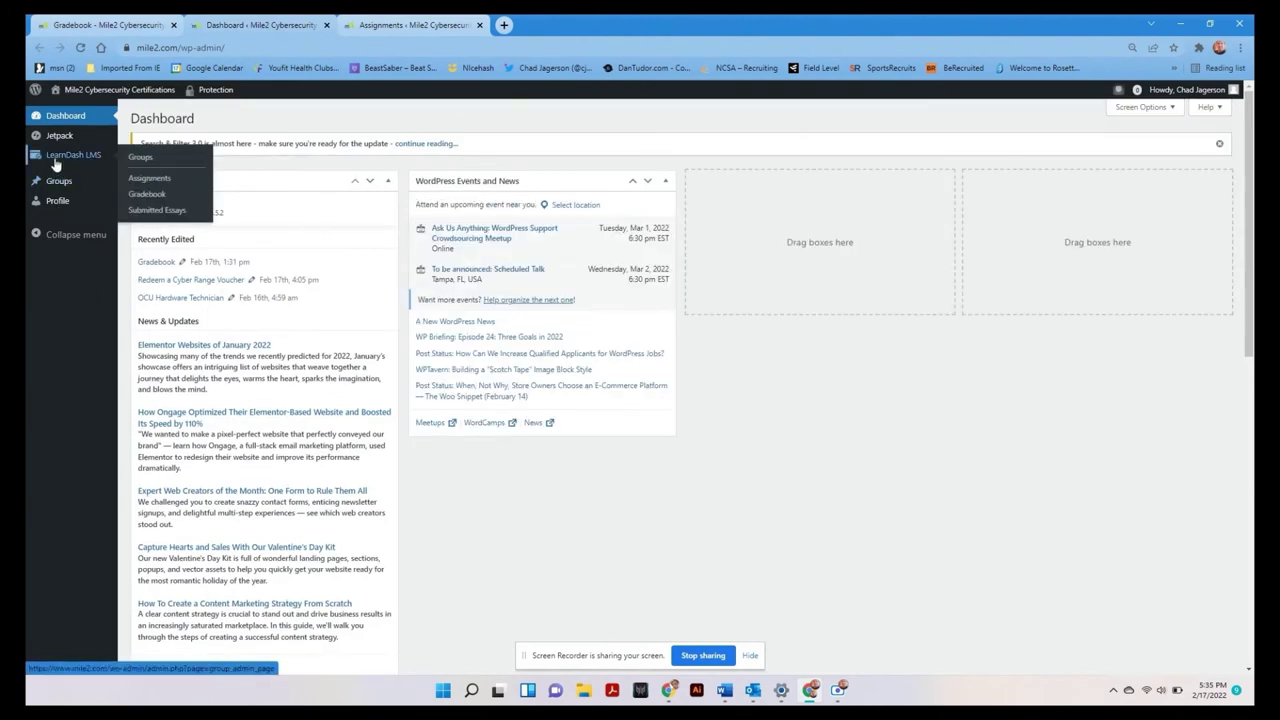
{"action": "left_click", "coordinate": [150, 178]}
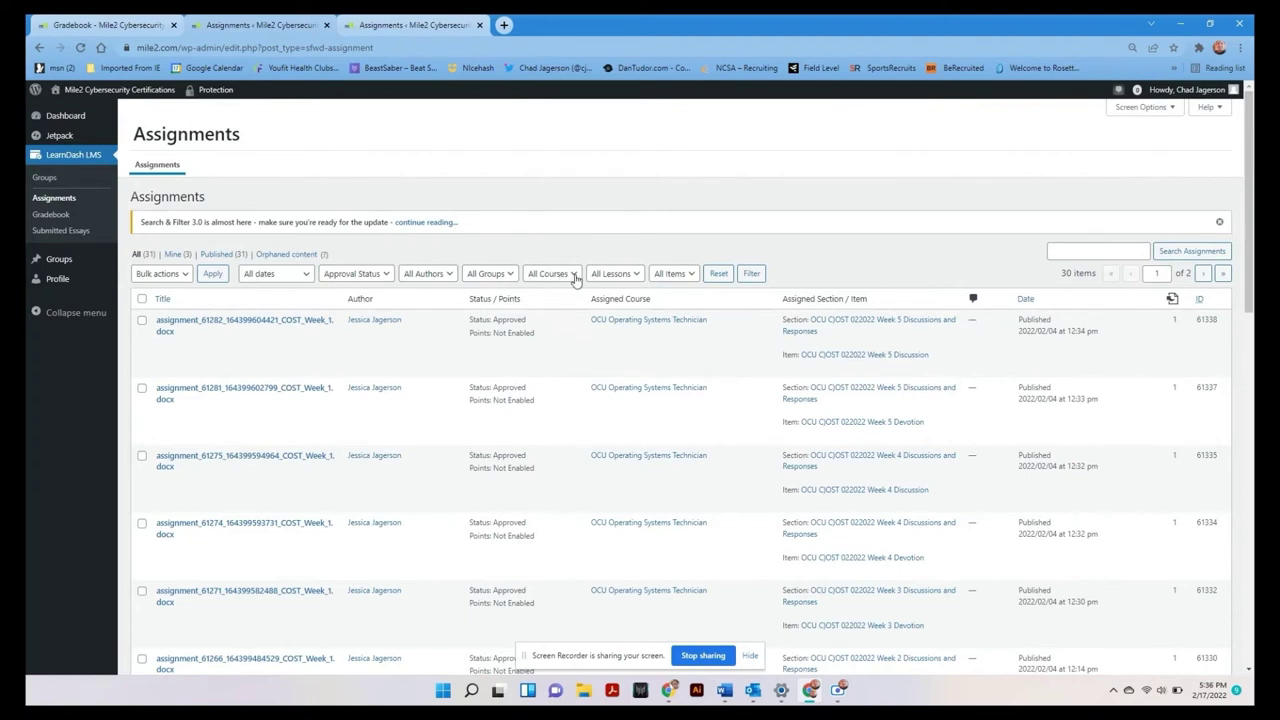
{"action": "left_click", "coordinate": [575, 280]}
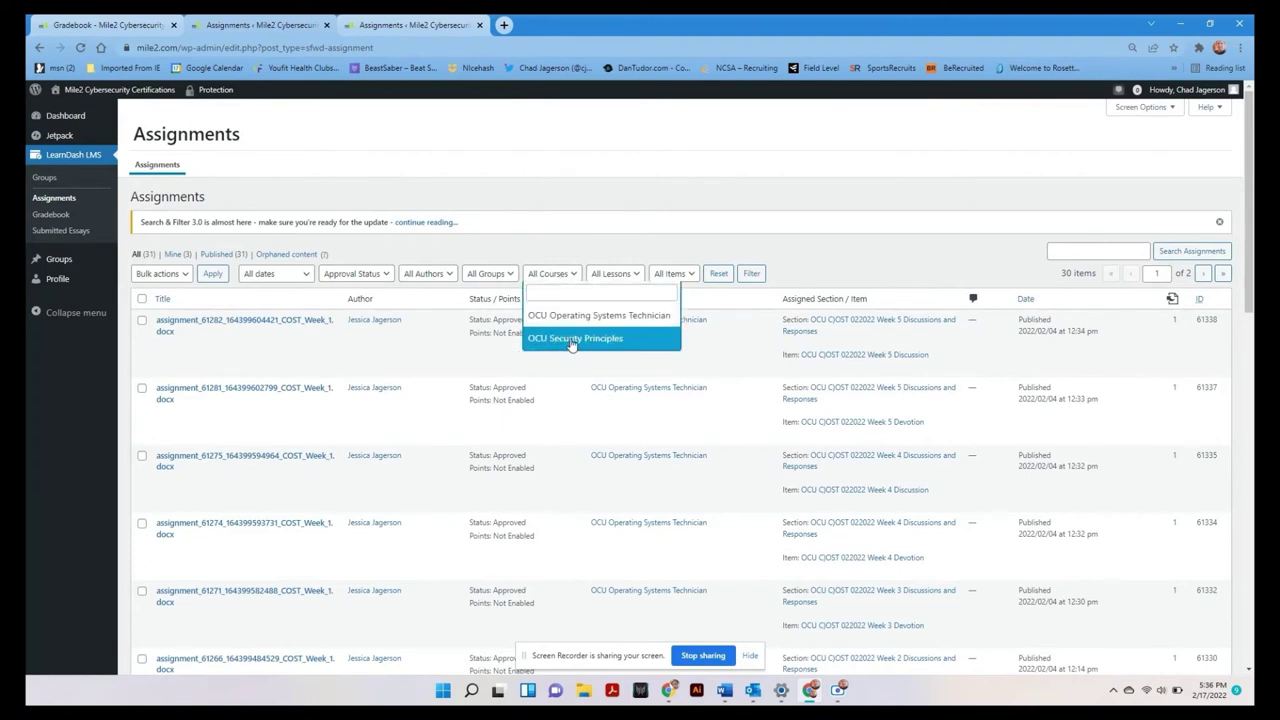
{"action": "left_click", "coordinate": [572, 340]}
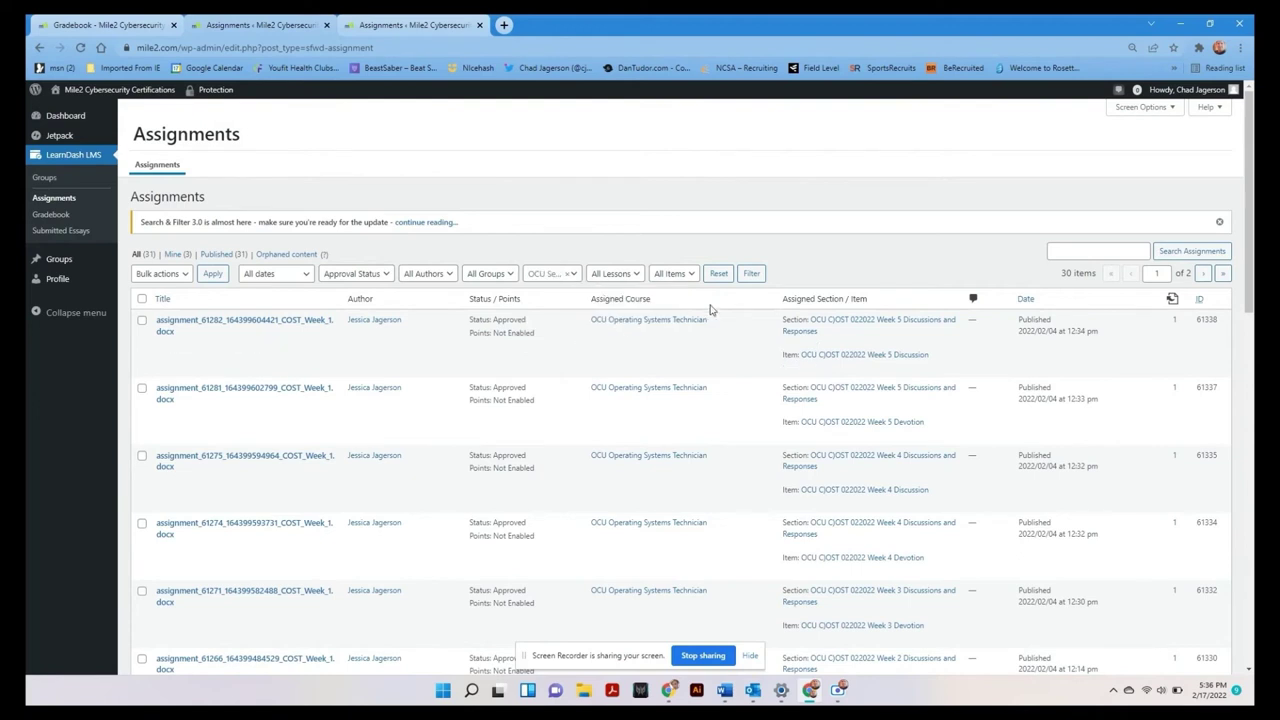
{"action": "left_click", "coordinate": [752, 274]}
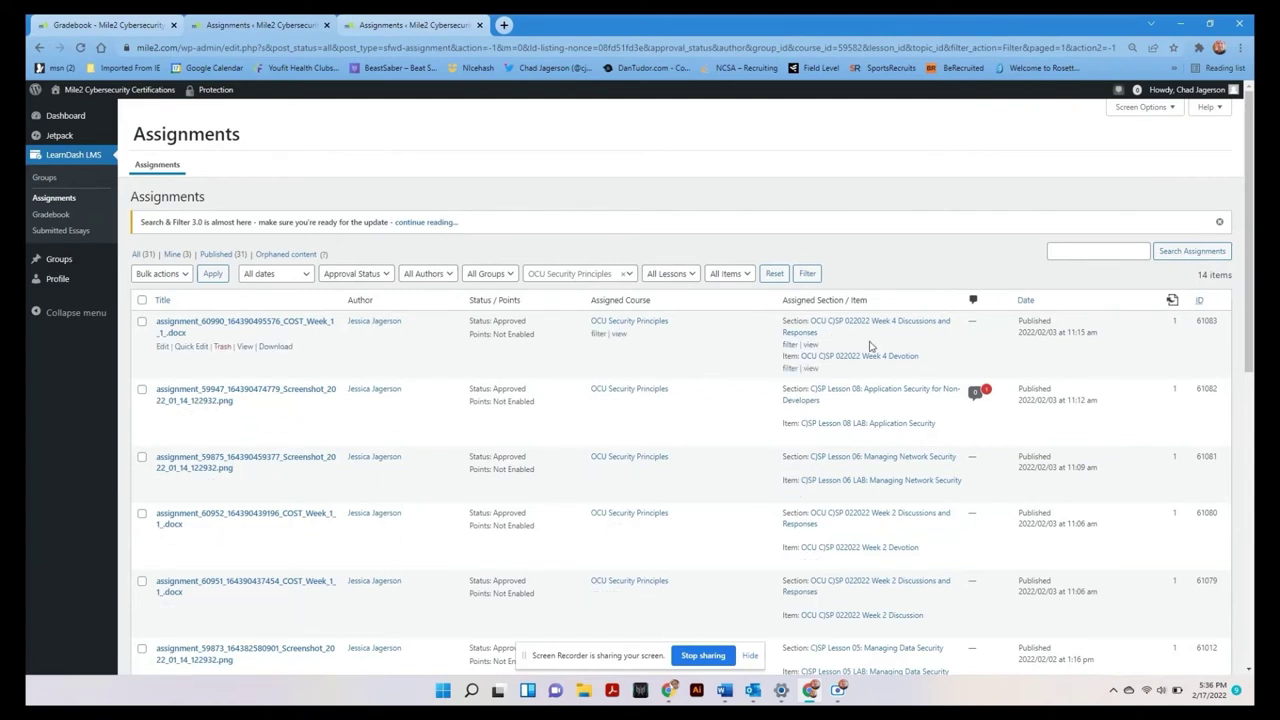
Refresh the filtered assignments and view the first submitted assignment
{"action": "scroll", "coordinate": [850, 326], "scroll_direction": "down", "scroll_amount": 2}
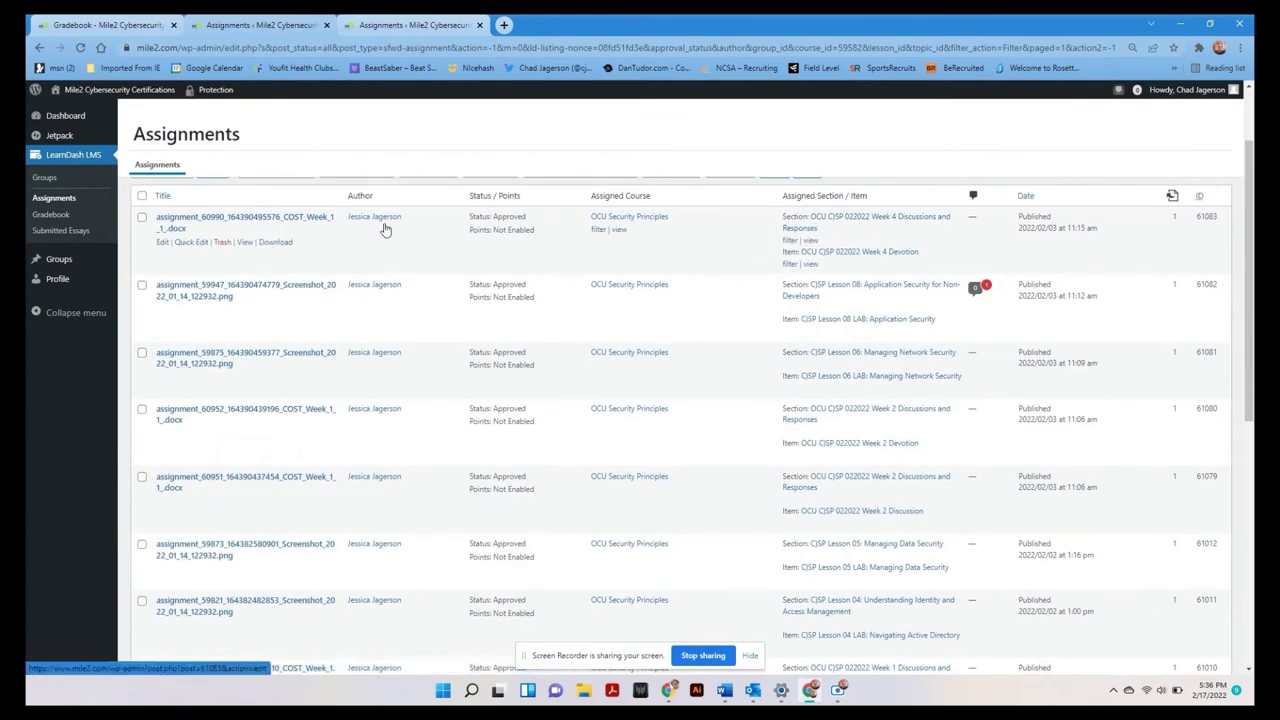
{"action": "left_click", "coordinate": [907, 221]}
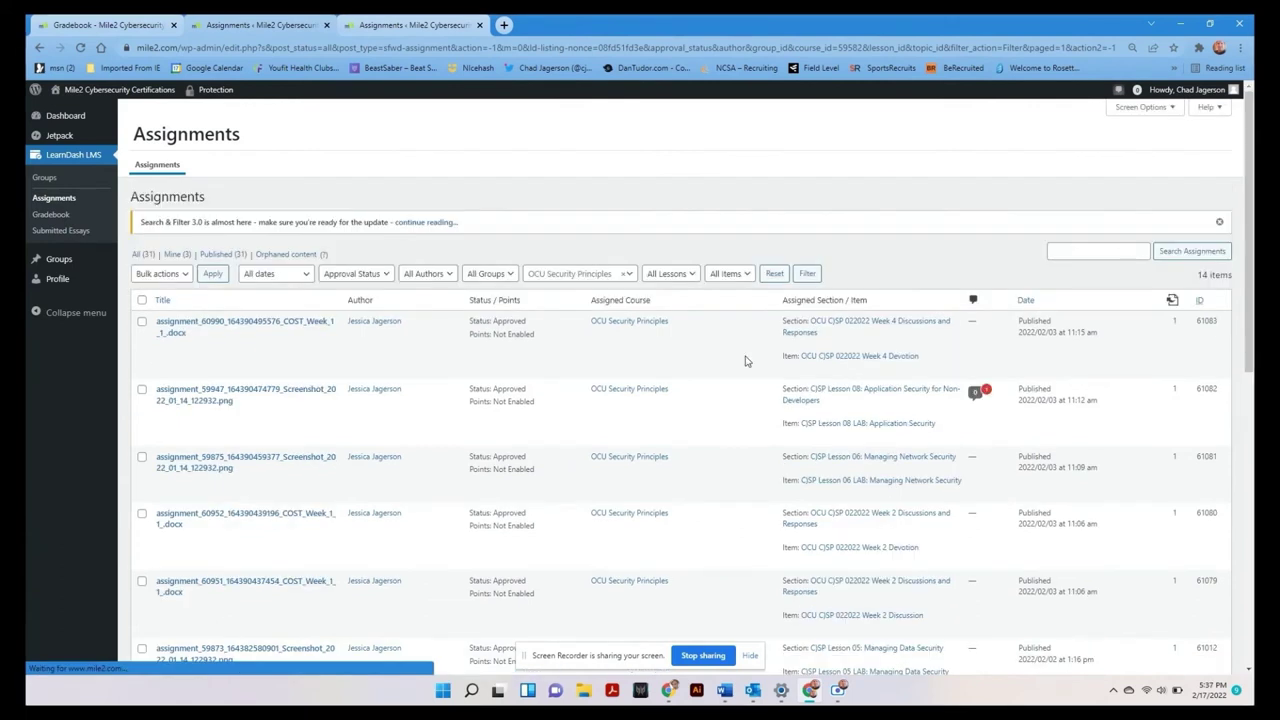
{"action": "mouse_move", "coordinate": [746, 365]}
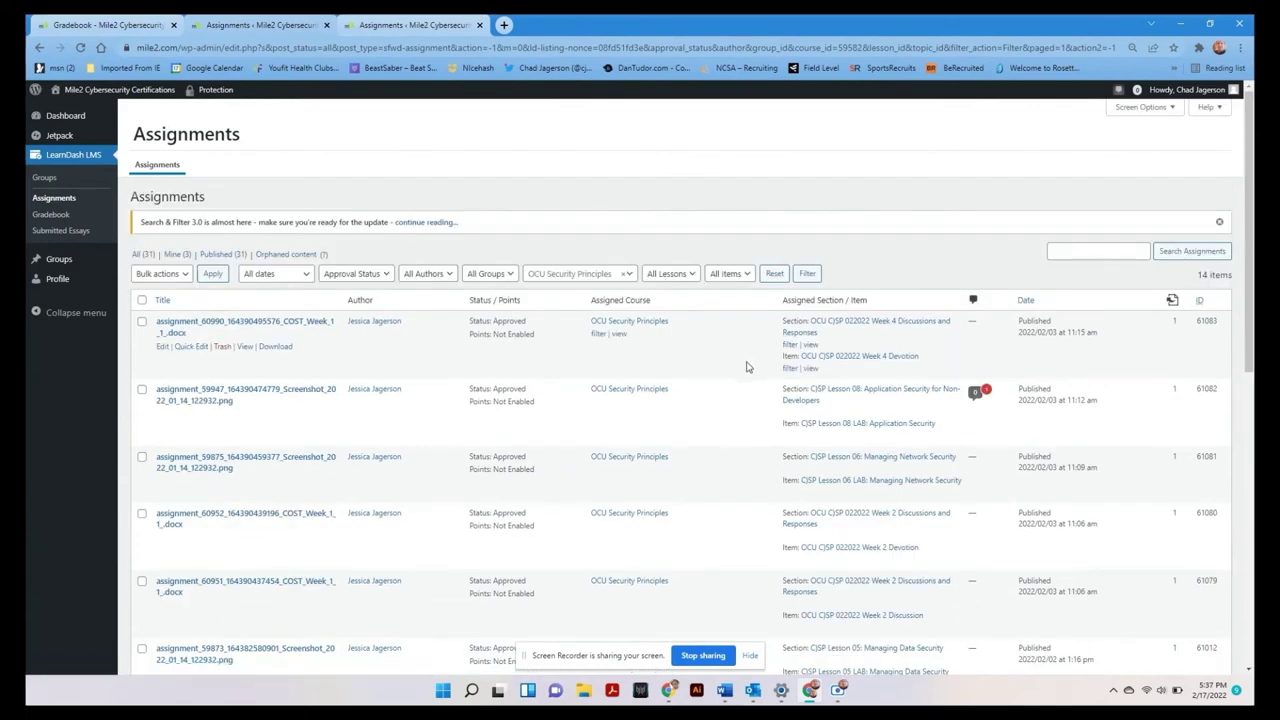
{"action": "left_click", "coordinate": [244, 347]}
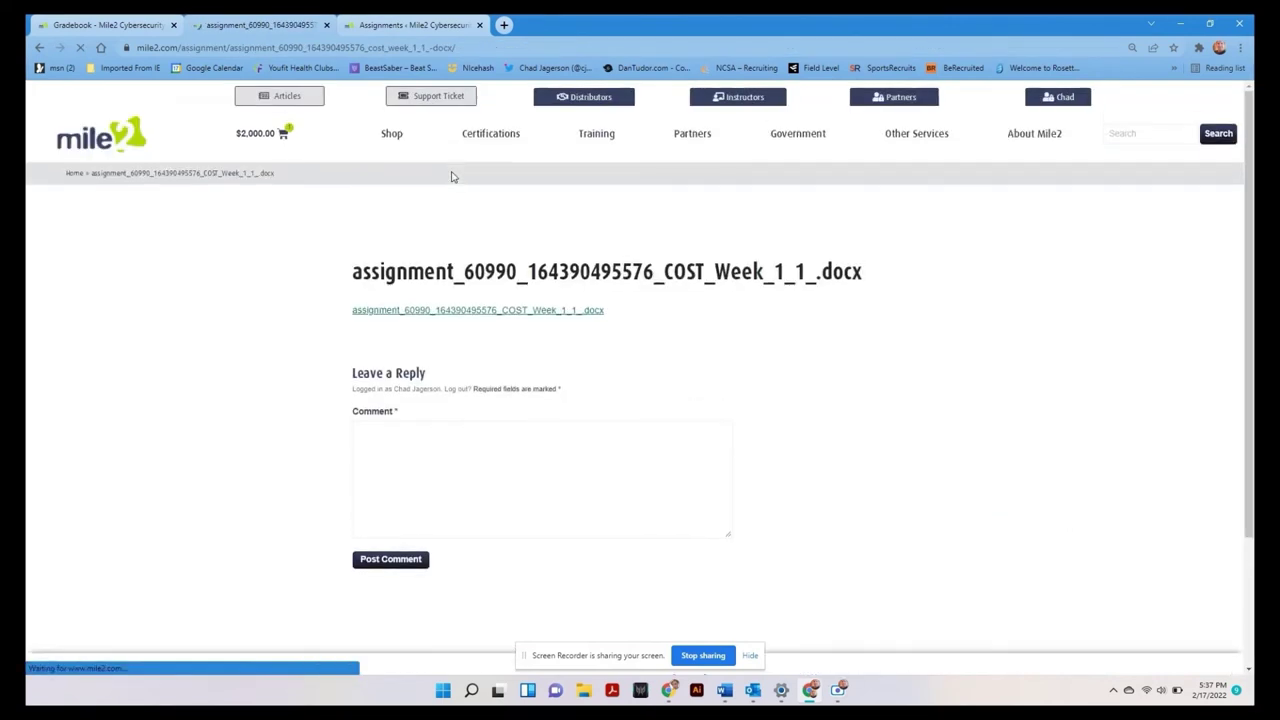
Download the student's Week 1 .docx submission and open it in Word
{"action": "left_click", "coordinate": [497, 311]}
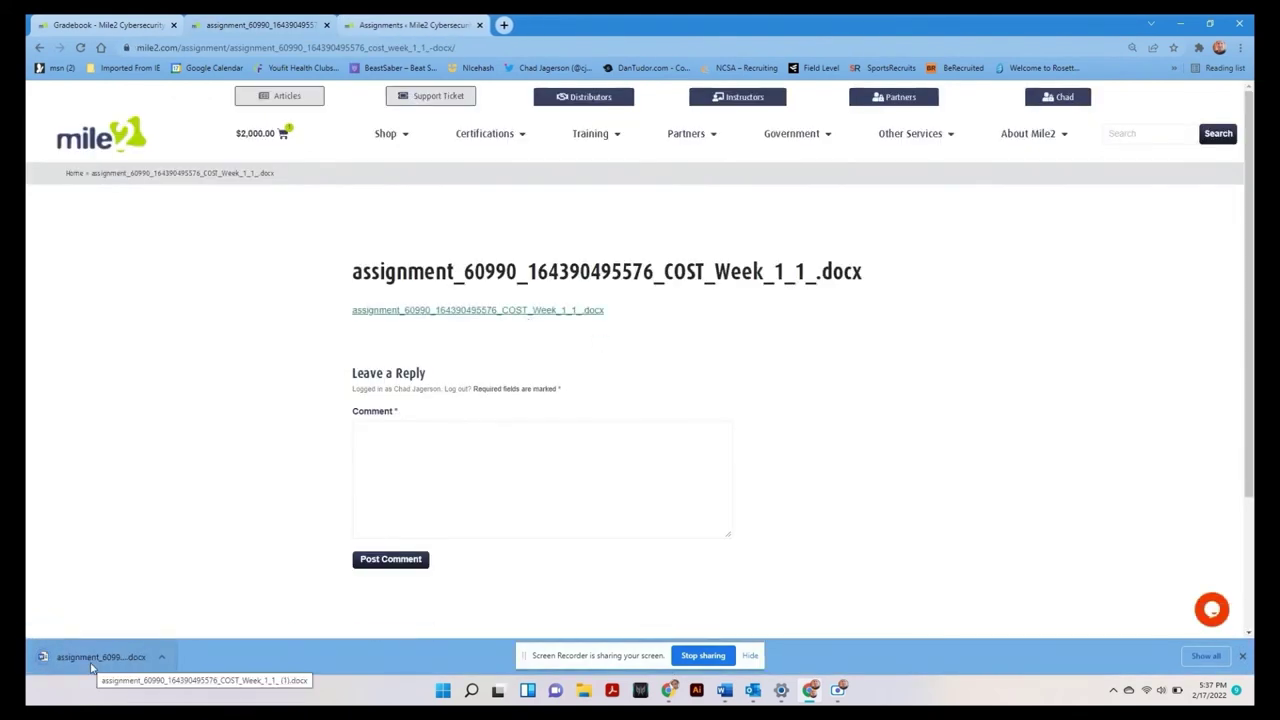
{"action": "left_click", "coordinate": [110, 662]}
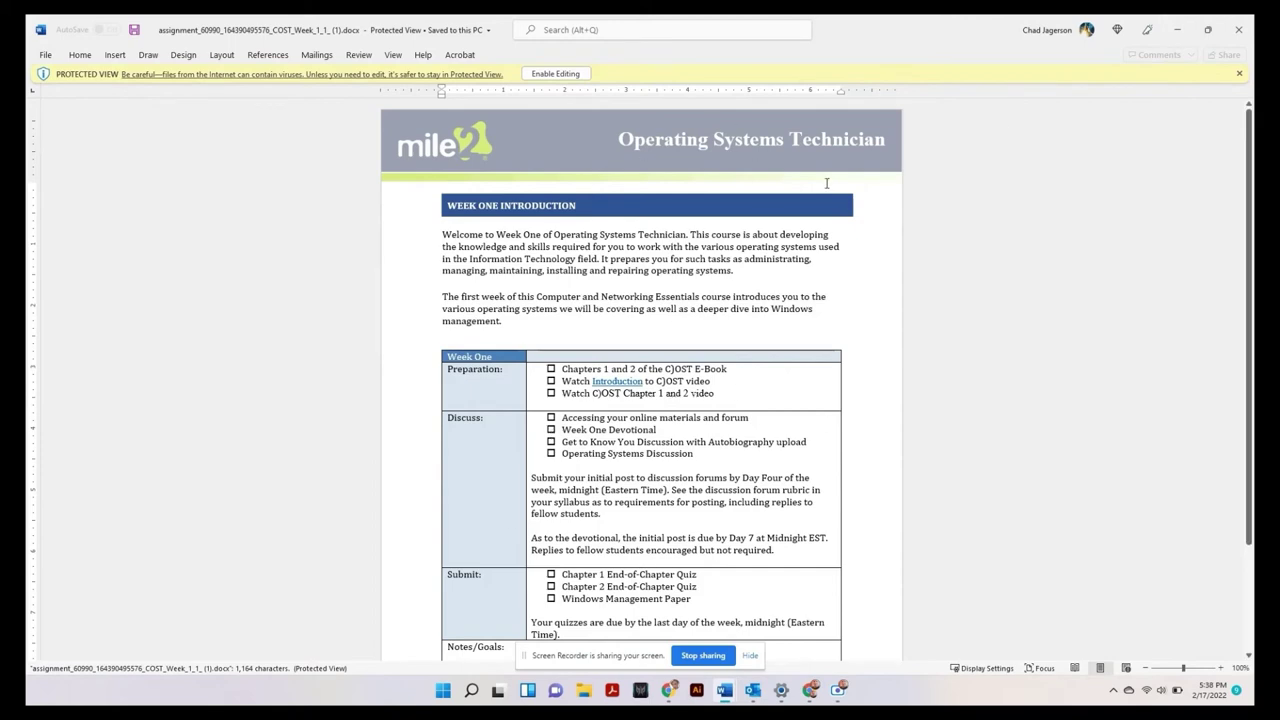
Close the Week One Introduction document, minimize the other Word window, and return to the Comment box
{"action": "left_click", "coordinate": [1241, 35]}
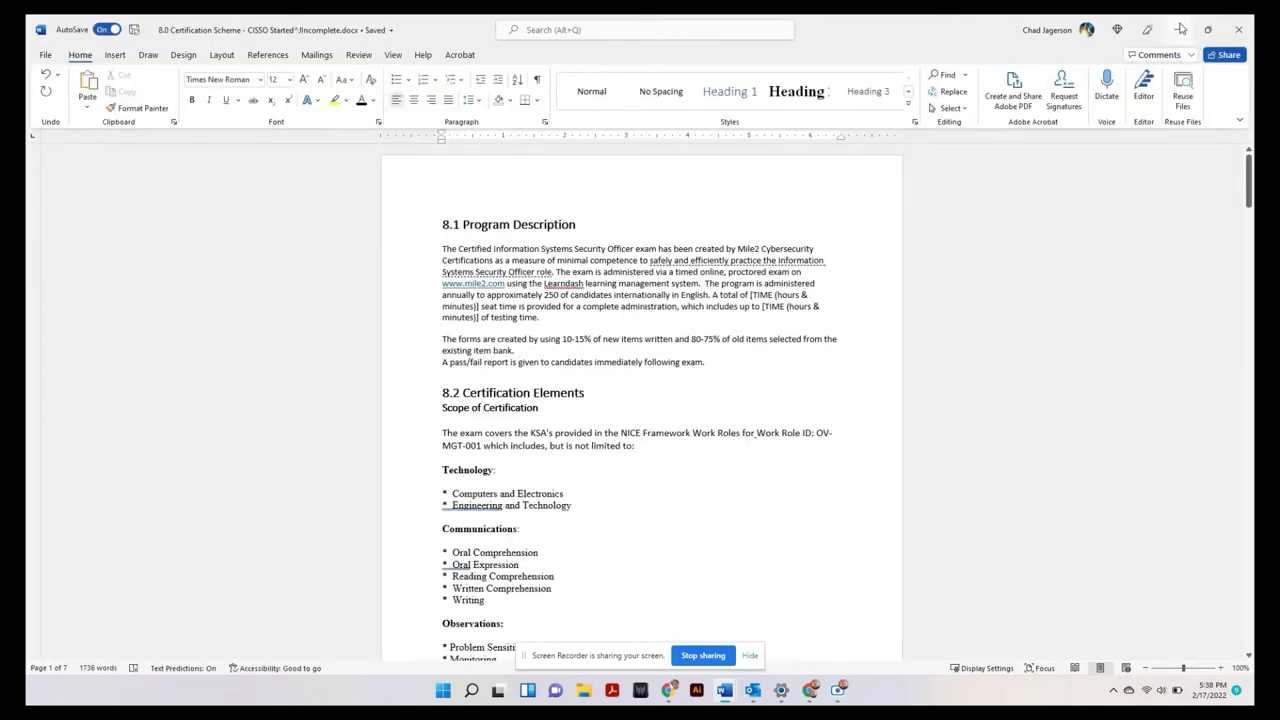
{"action": "left_click", "coordinate": [1180, 29]}
{"action": "left_click", "coordinate": [382, 445]}
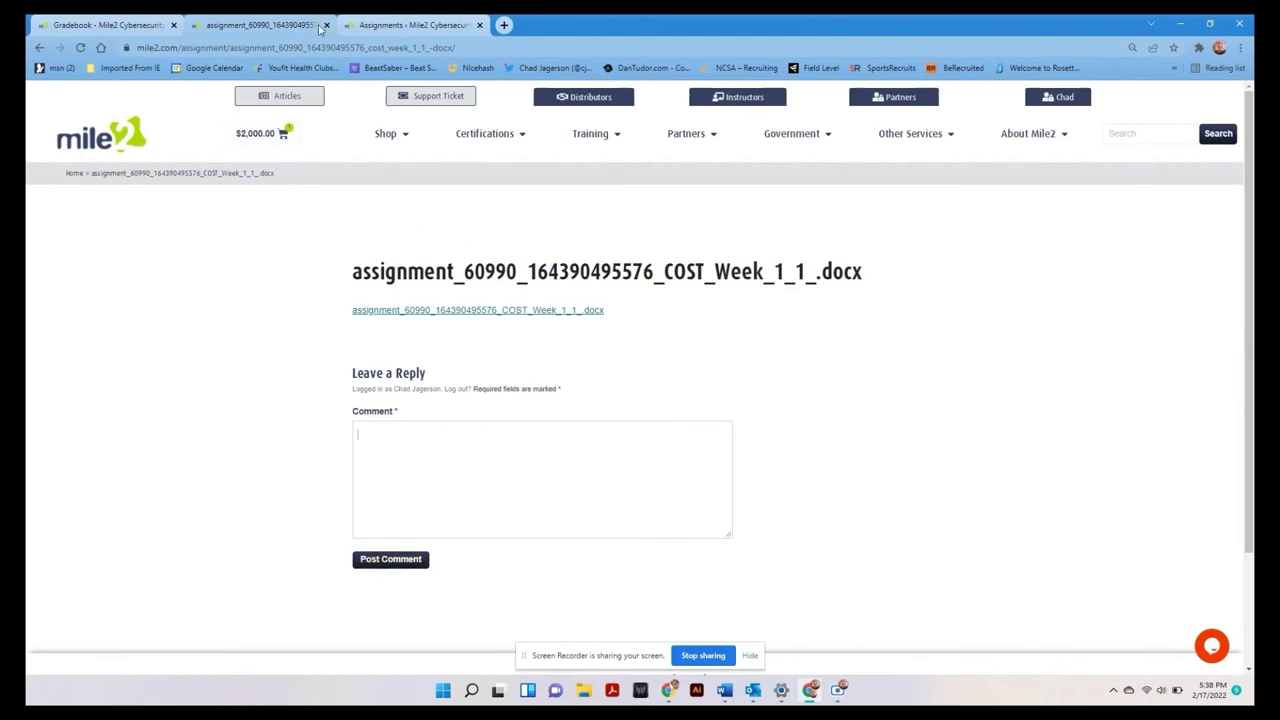
Recheck the student's gradebook, then open My Live Classes from the account page for class management
{"action": "left_click", "coordinate": [154, 25]}
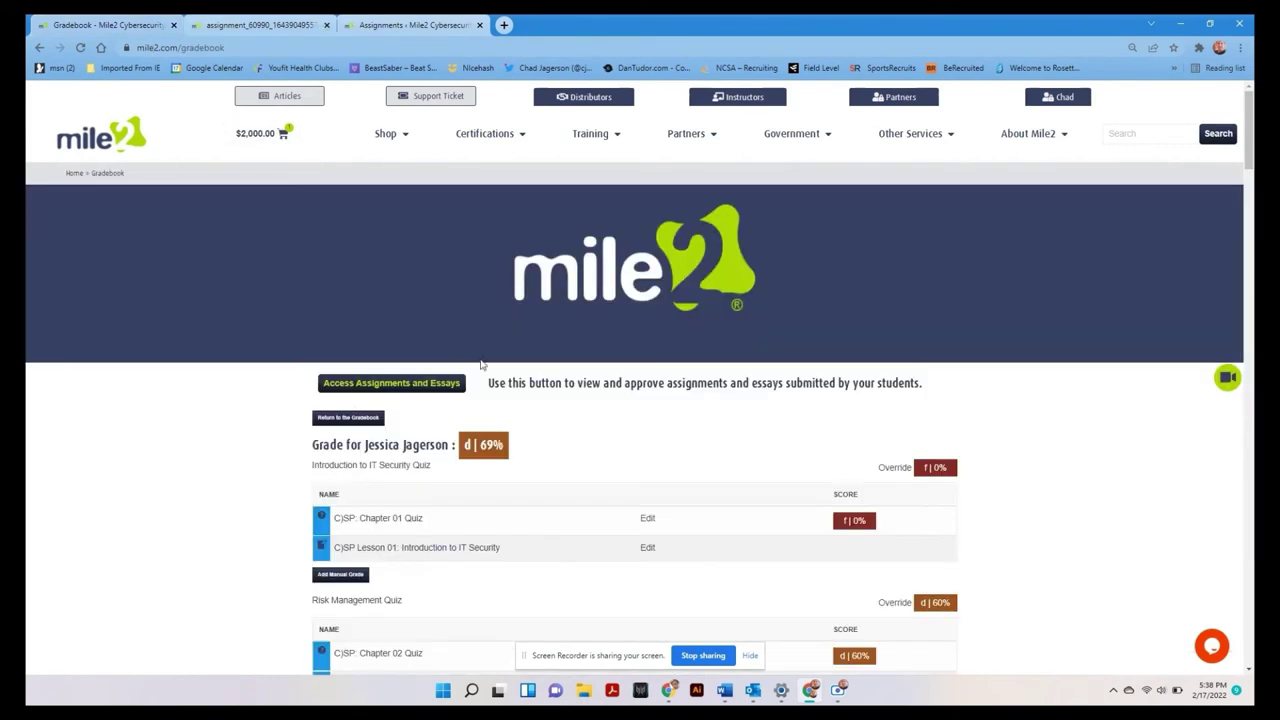
{"action": "left_click", "coordinate": [265, 25]}
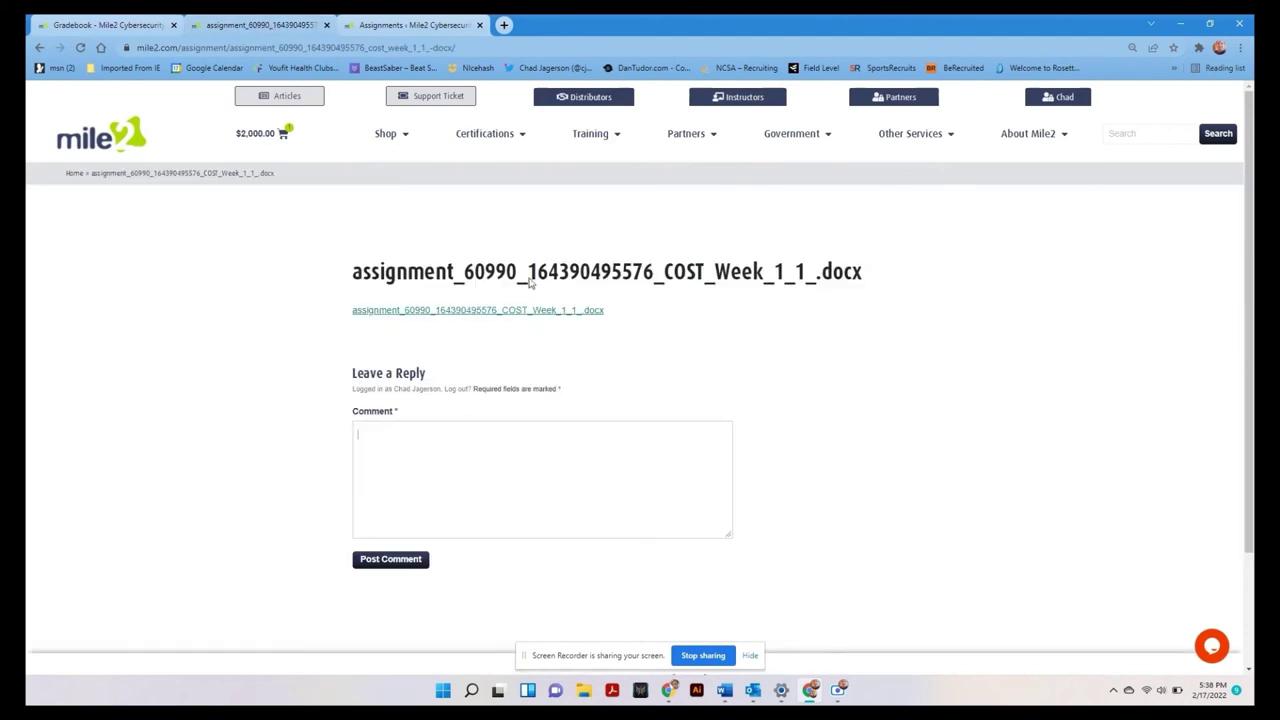
{"action": "left_click", "coordinate": [100, 27]}
{"action": "scroll", "coordinate": [596, 528], "scroll_direction": "down", "scroll_amount": 5}
{"action": "scroll", "coordinate": [418, 289], "scroll_direction": "up", "scroll_amount": 3}
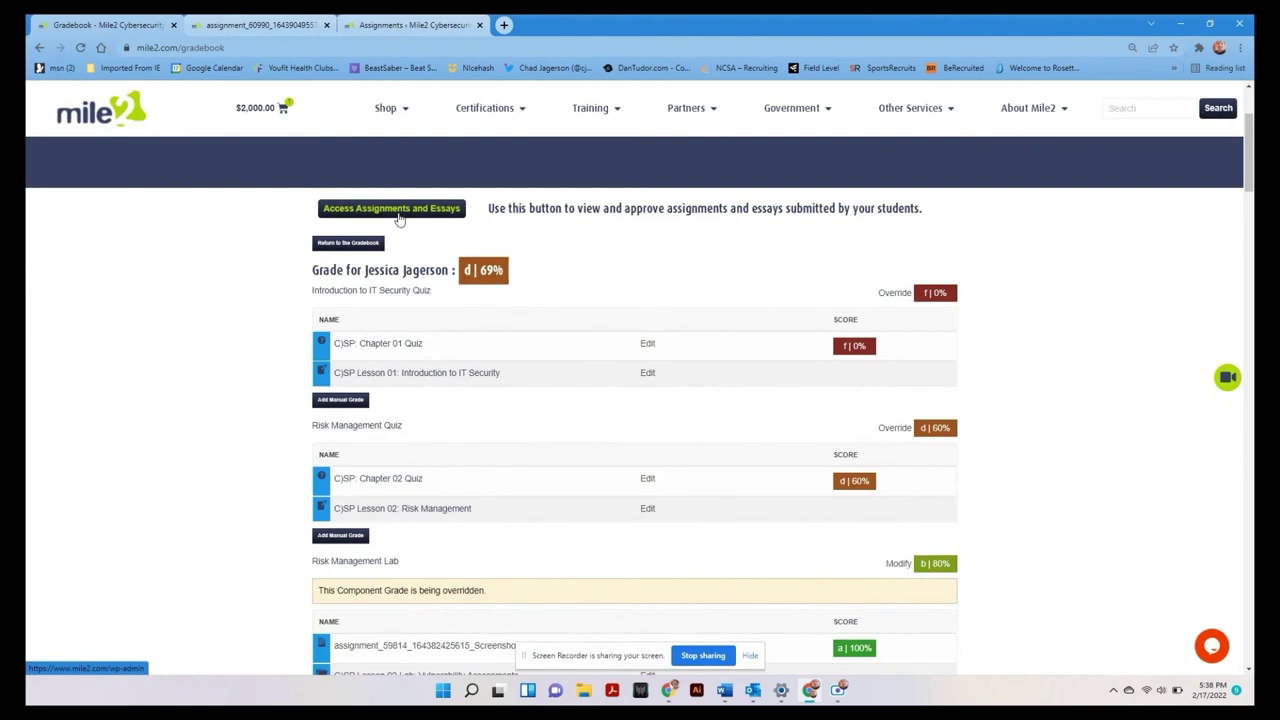
{"action": "scroll", "coordinate": [399, 218], "scroll_direction": "up", "scroll_amount": 2}
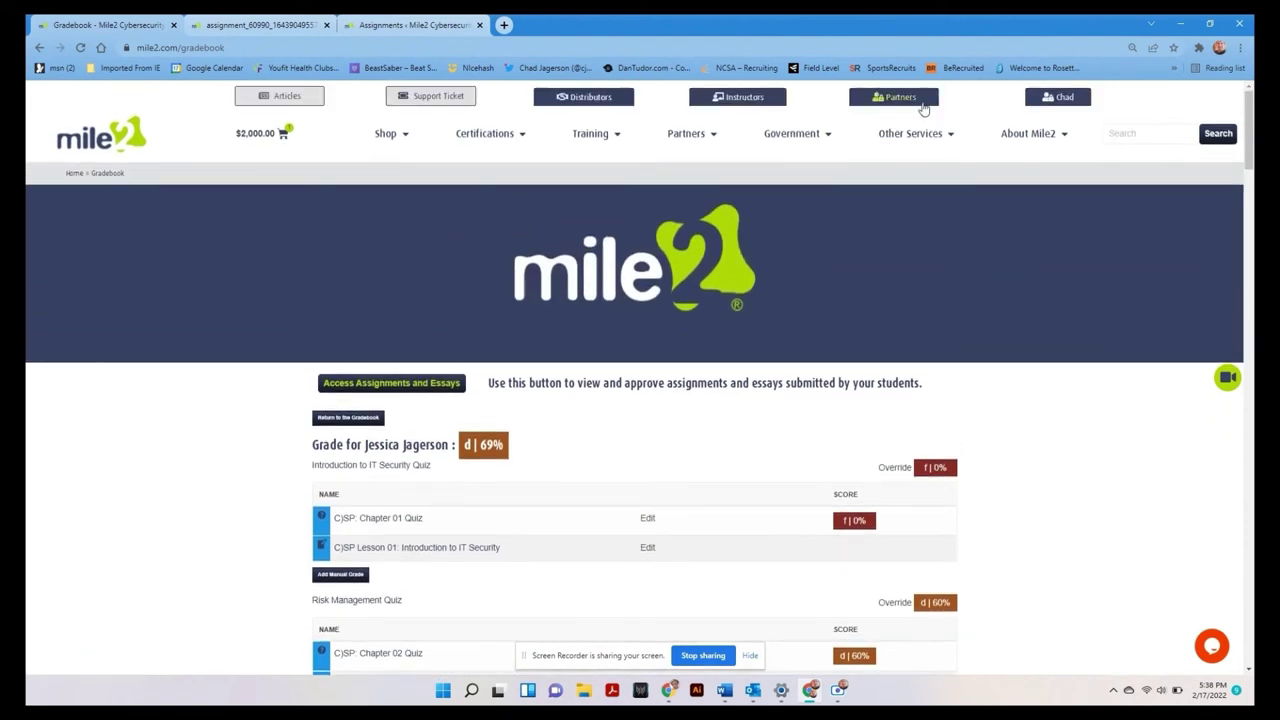
{"action": "left_click", "coordinate": [1047, 101]}
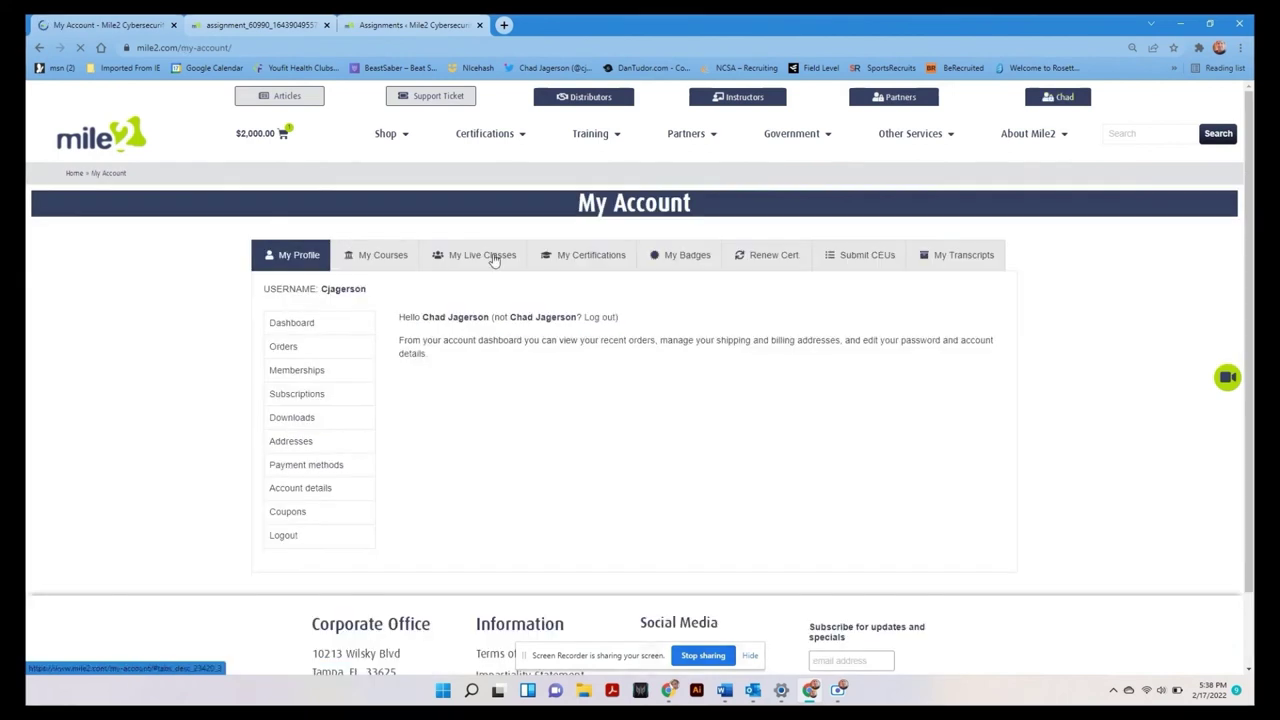
{"action": "left_click", "coordinate": [493, 260]}
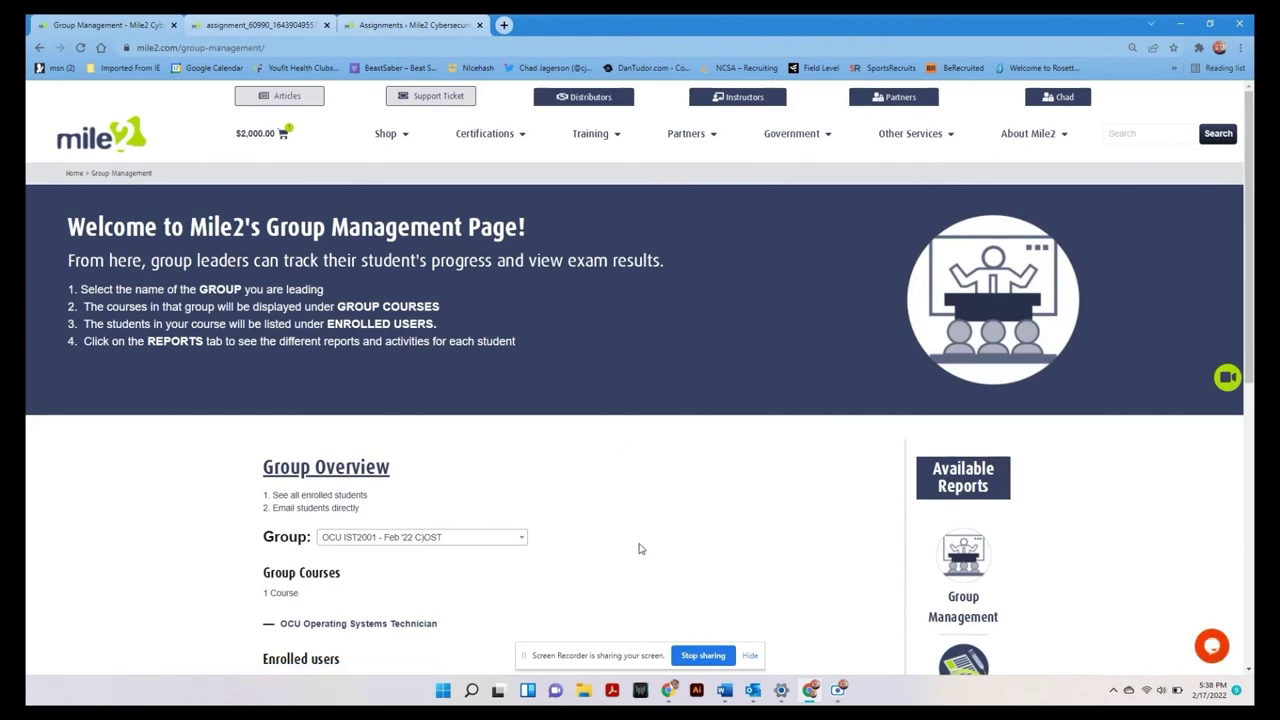
Switch the group overview to OCU IST2101 - Feb '22 C)SP and review its Available Reports
{"action": "scroll", "coordinate": [640, 548], "scroll_direction": "down", "scroll_amount": 3}
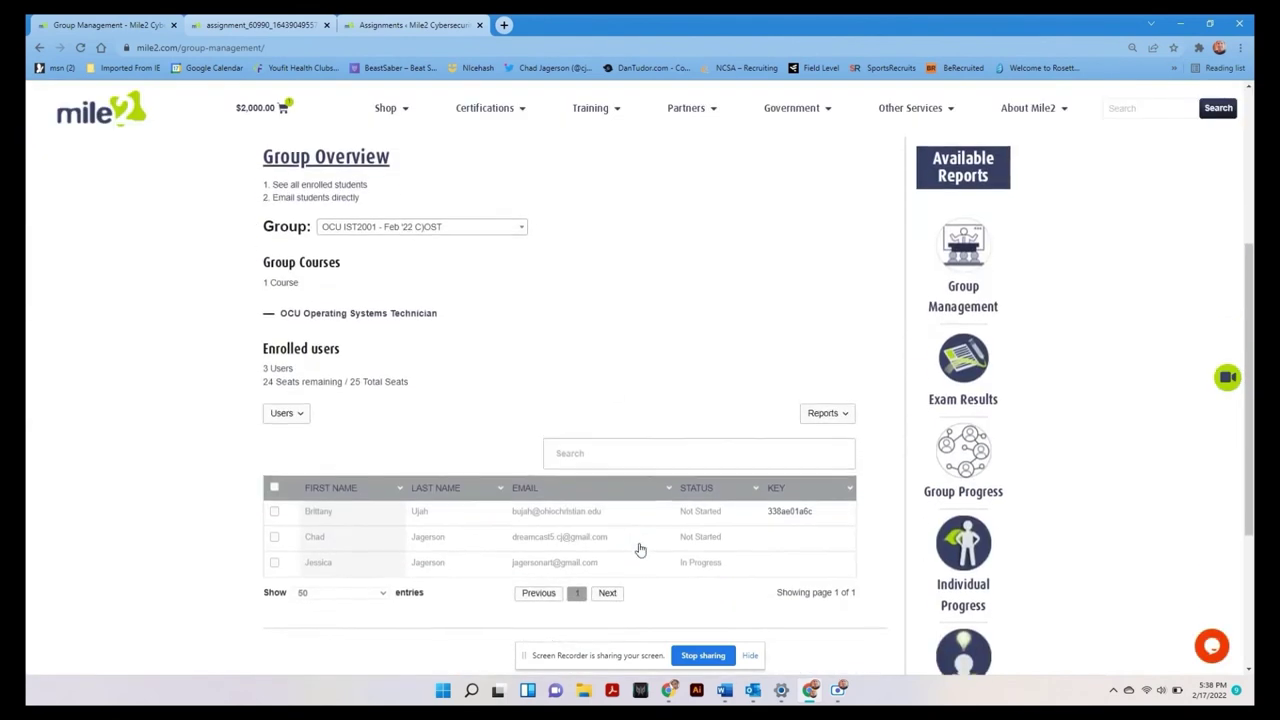
{"action": "left_click", "coordinate": [518, 226]}
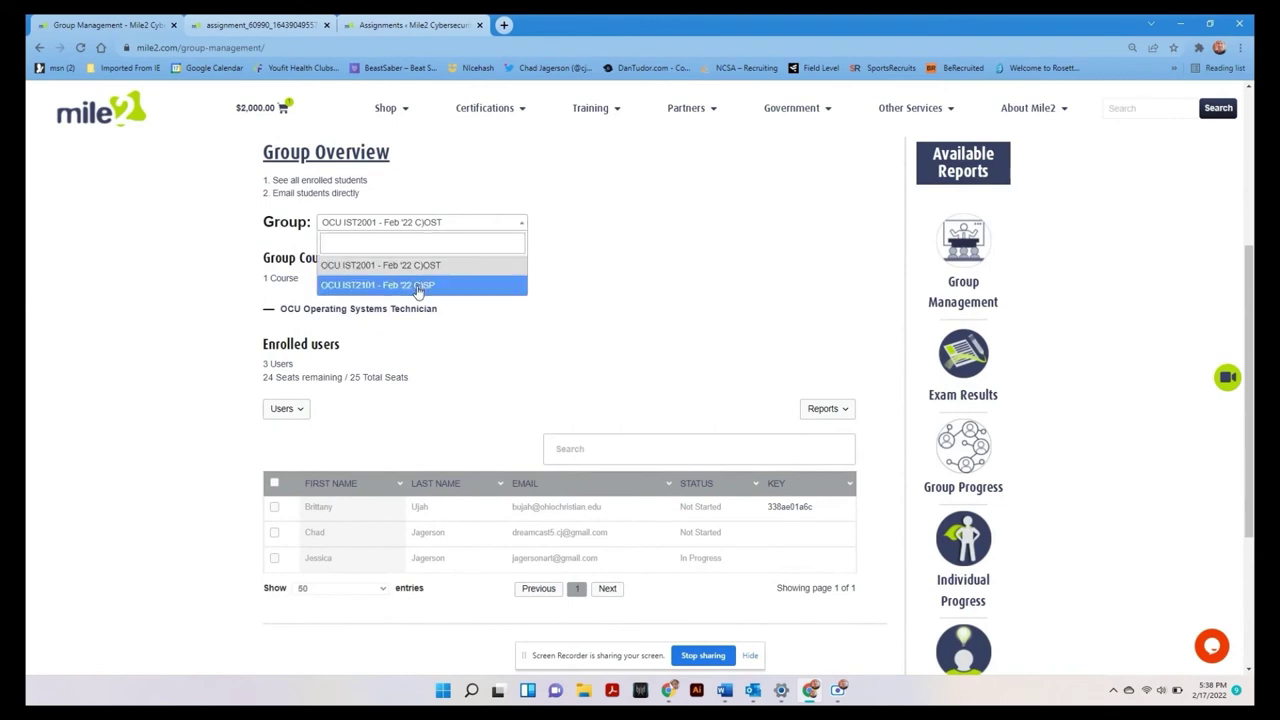
{"action": "left_click", "coordinate": [420, 284]}
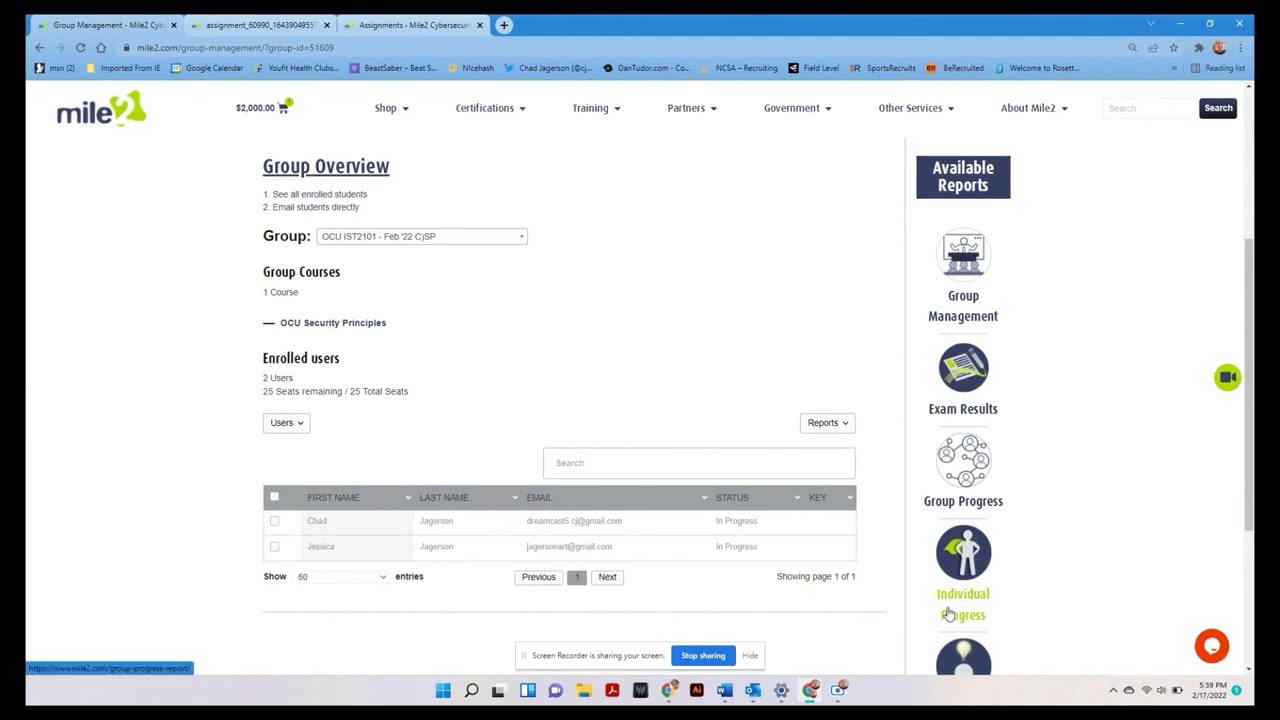
{"action": "scroll", "coordinate": [955, 605], "scroll_direction": "down", "scroll_amount": 1}
{"action": "scroll", "coordinate": [948, 613], "scroll_direction": "down", "scroll_amount": 2}
{"action": "scroll", "coordinate": [948, 613], "scroll_direction": "up", "scroll_amount": 3}
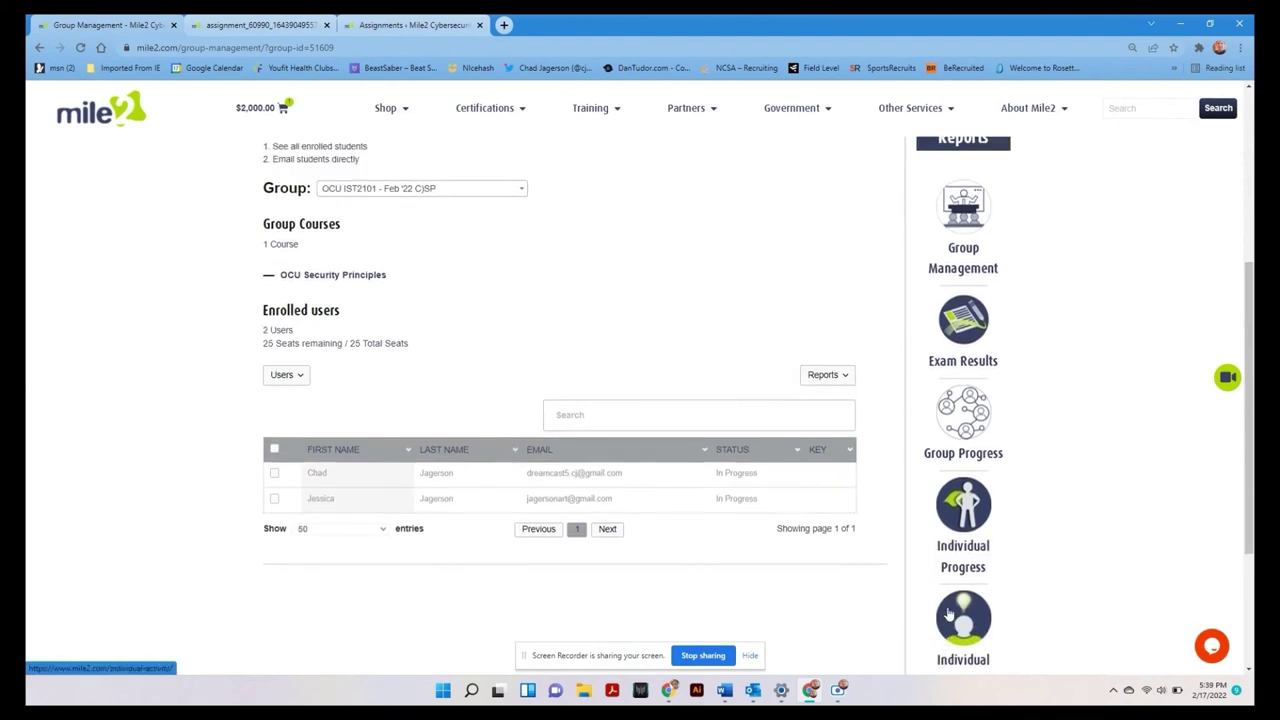
{"action": "scroll", "coordinate": [949, 612], "scroll_direction": "up", "scroll_amount": 4}
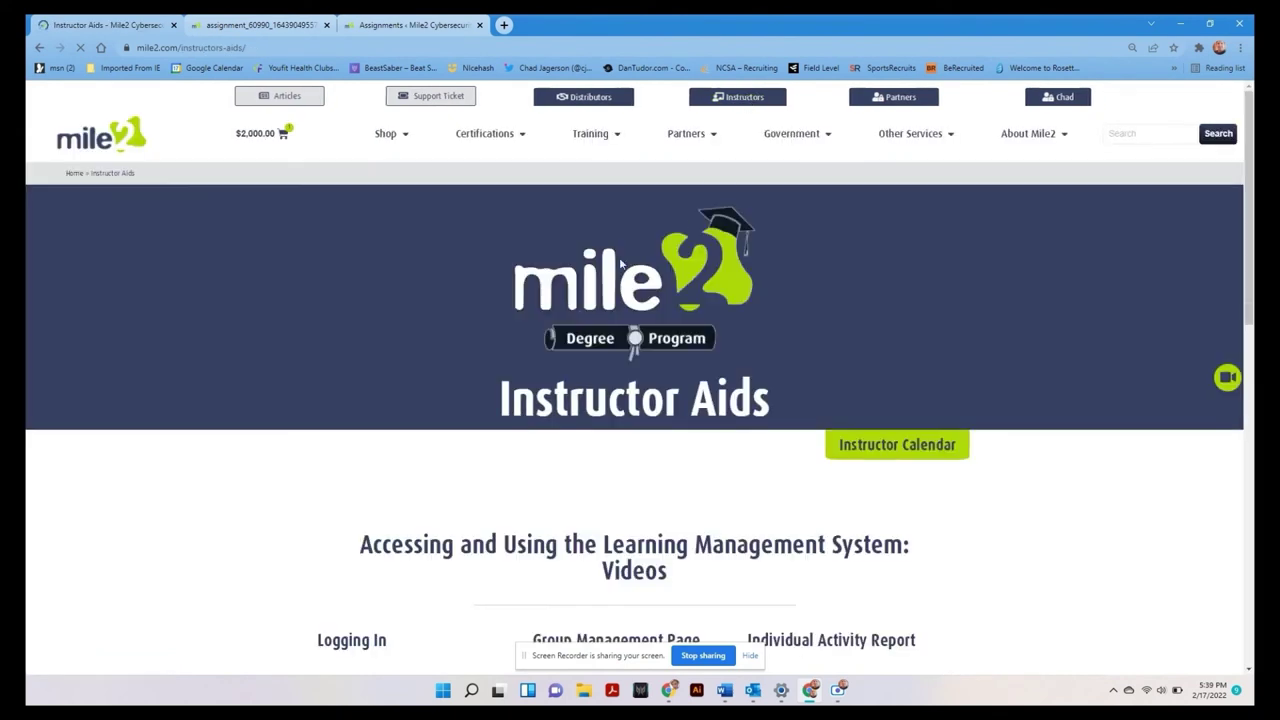
Scroll through the Instructor Aids LMS how-to videos and PowerPoint
{"action": "scroll", "coordinate": [120, 486], "scroll_direction": "down", "scroll_amount": 4}
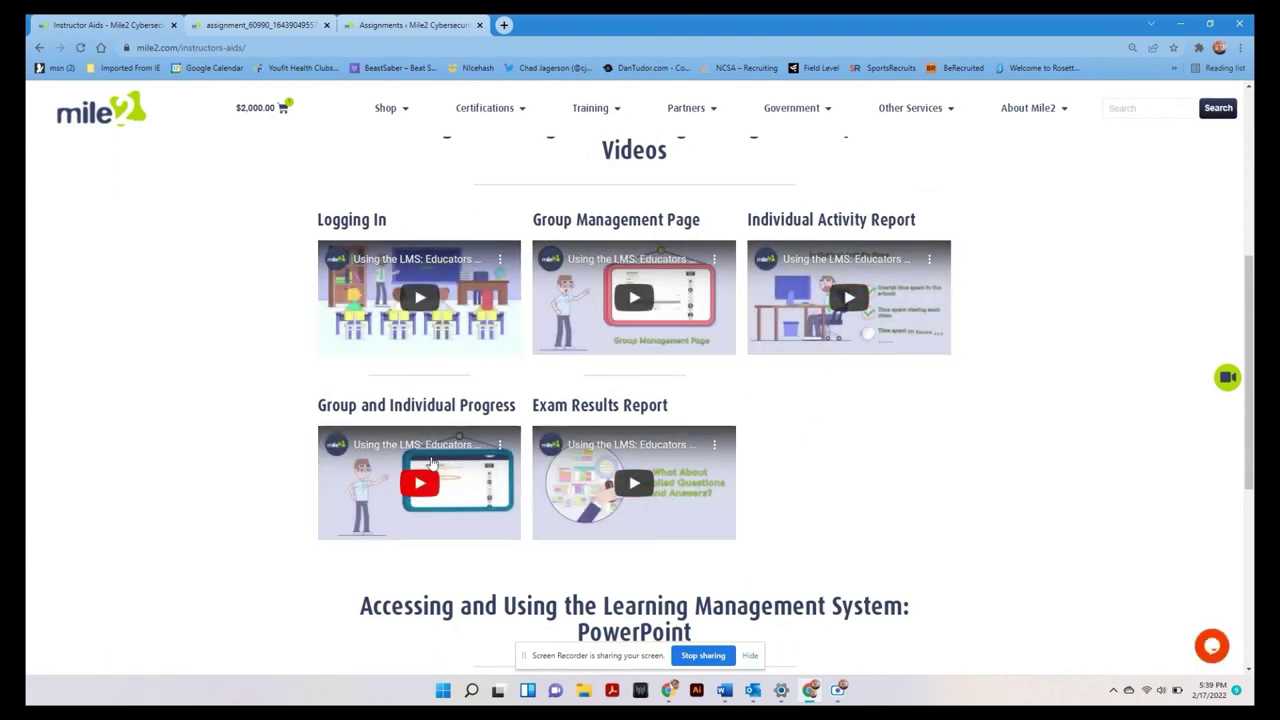
{"action": "scroll", "coordinate": [643, 457], "scroll_direction": "down", "scroll_amount": 4}
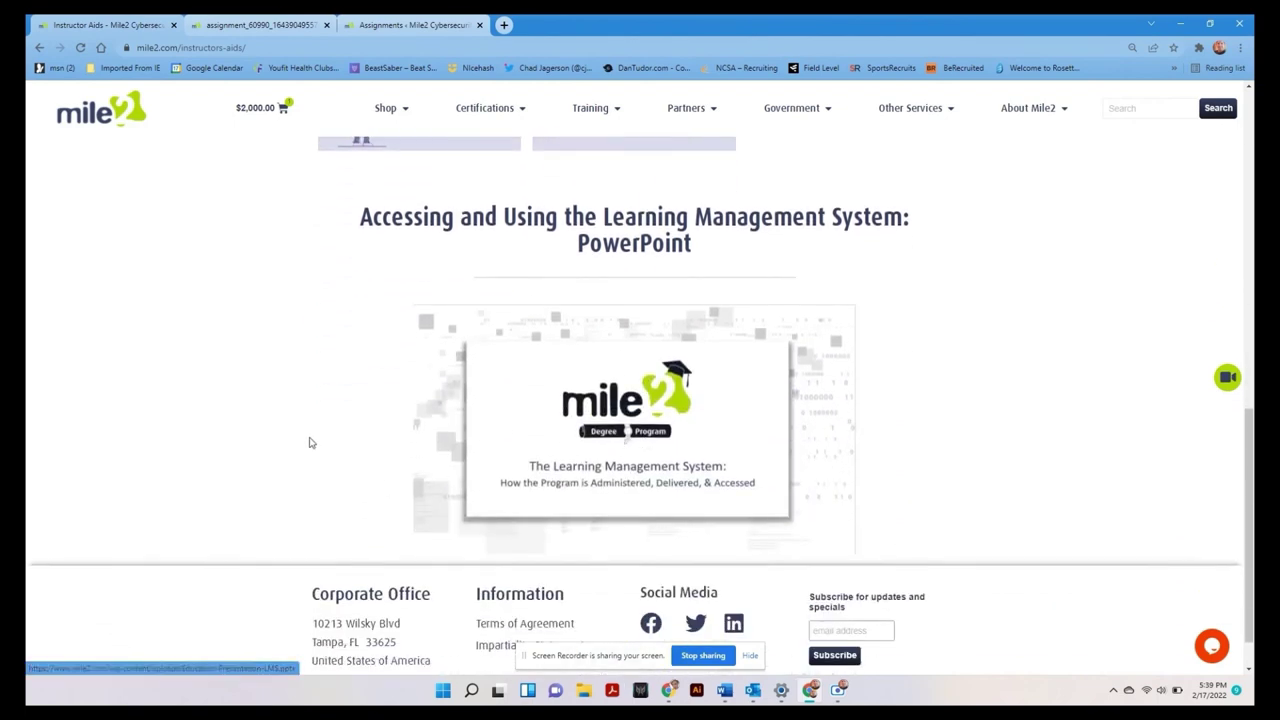
{"action": "scroll", "coordinate": [214, 343], "scroll_direction": "up", "scroll_amount": 10}
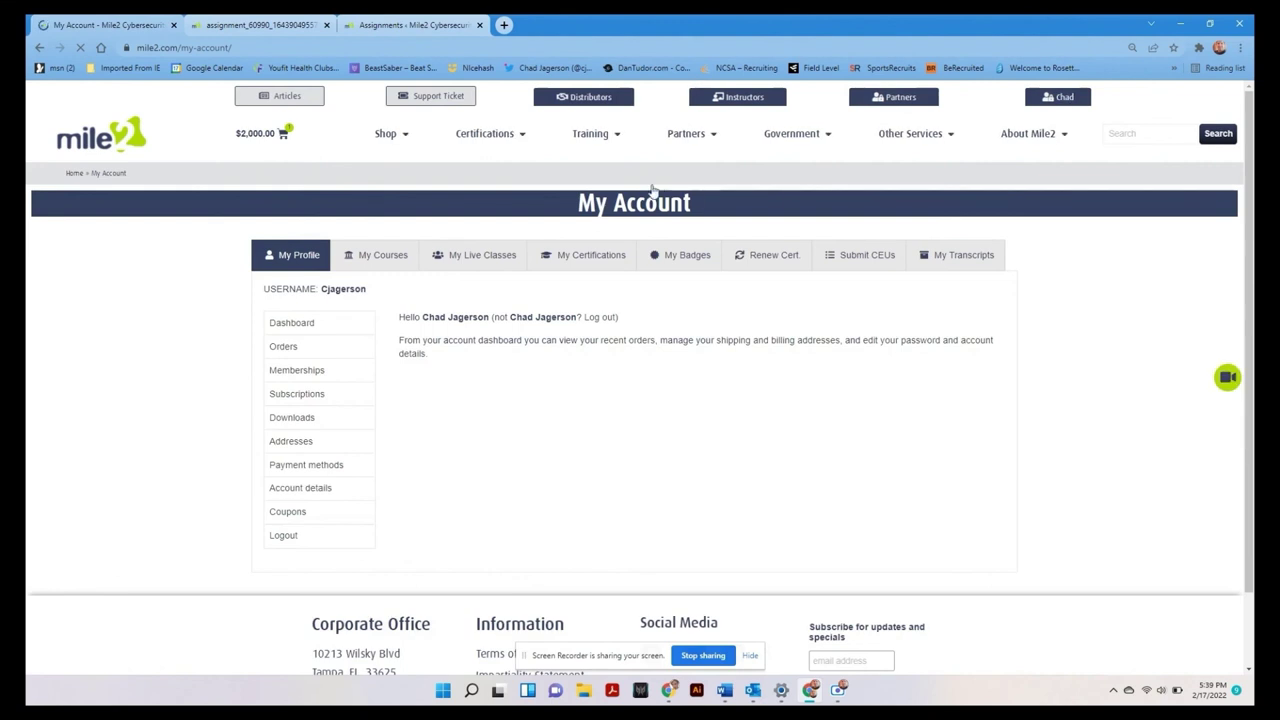
Open the class Gradebook from My Live Classes and scroll through the three students' grades
{"action": "left_click", "coordinate": [485, 262]}
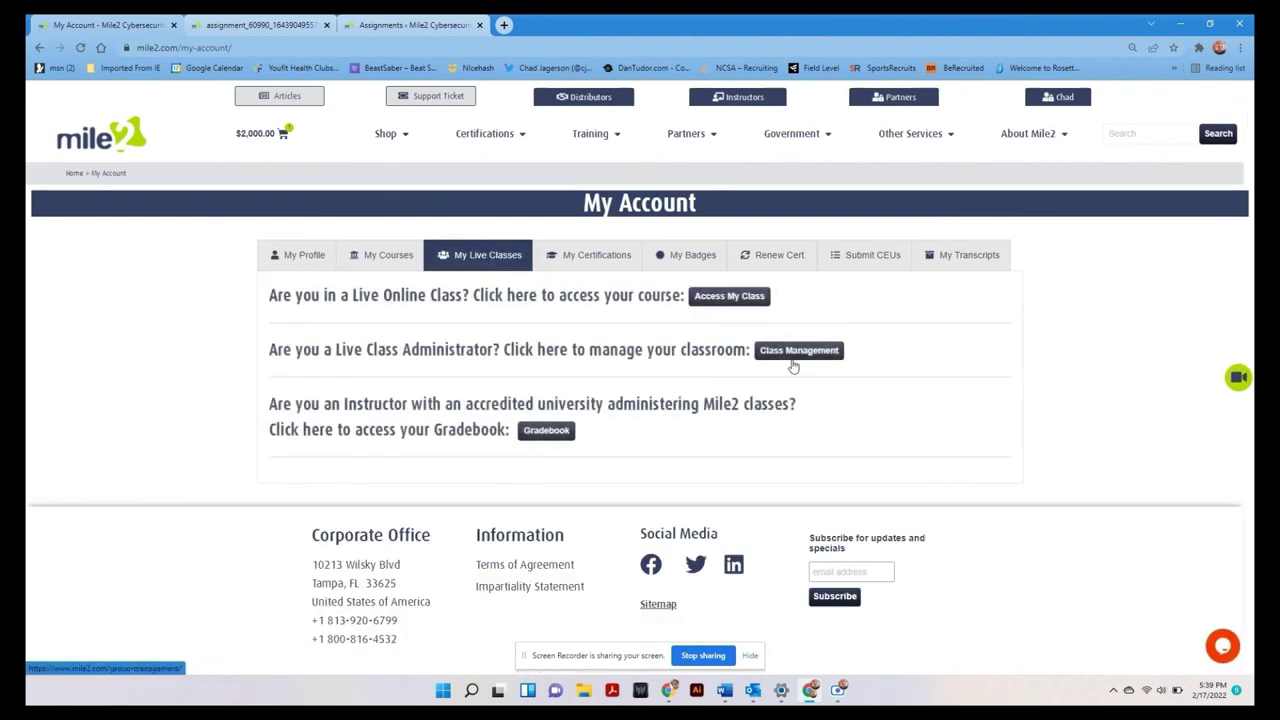
{"action": "left_click", "coordinate": [541, 436]}
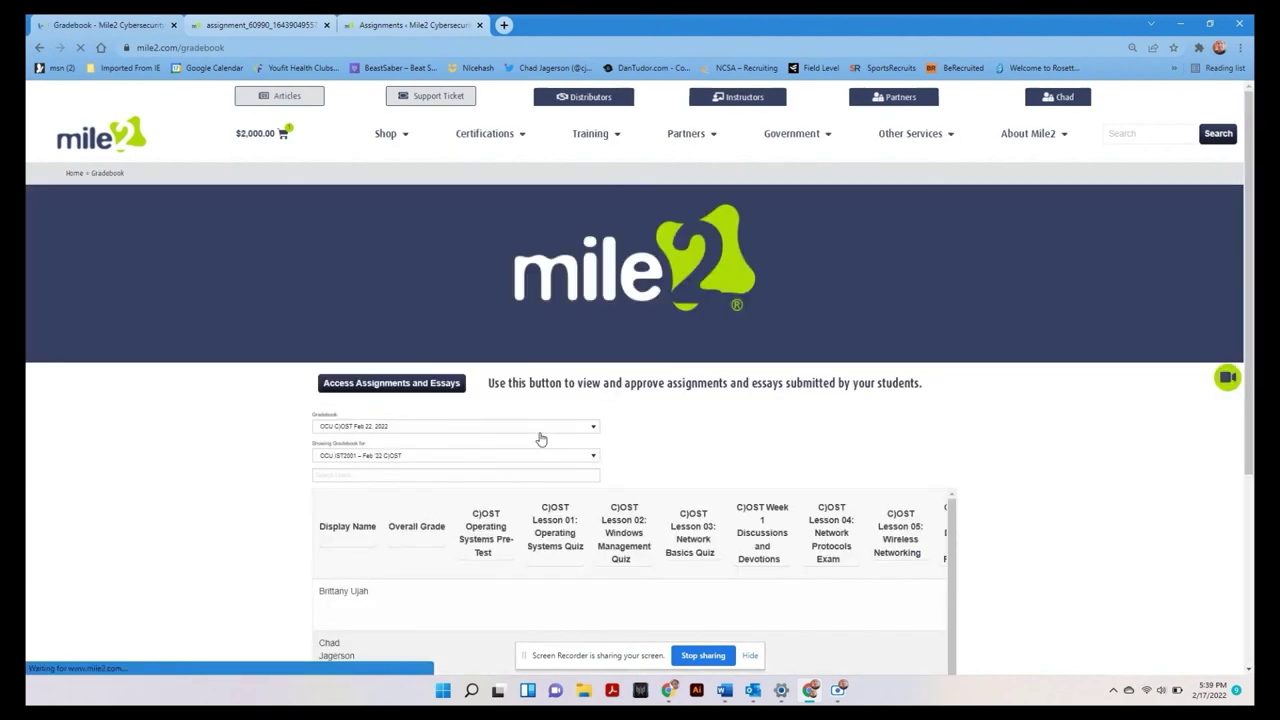
{"action": "scroll", "coordinate": [541, 440], "scroll_direction": "down", "scroll_amount": 3}
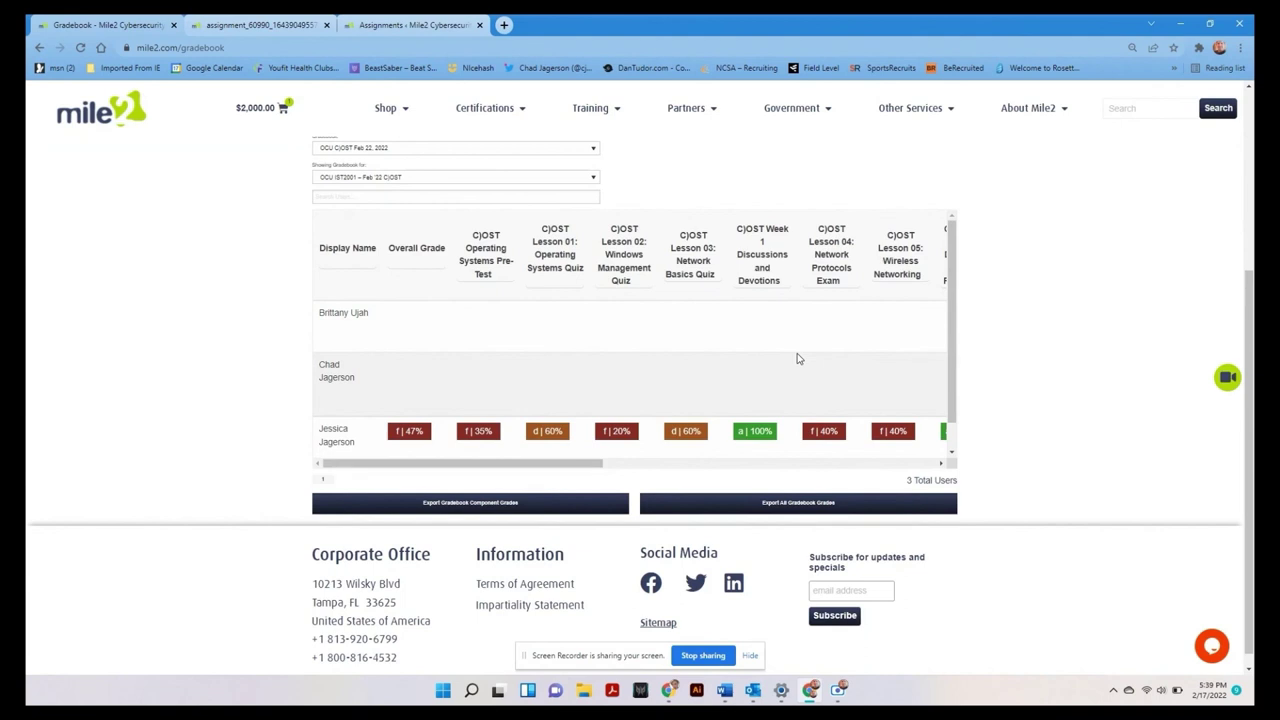
{"action": "scroll", "coordinate": [798, 358], "scroll_direction": "up", "scroll_amount": 2}
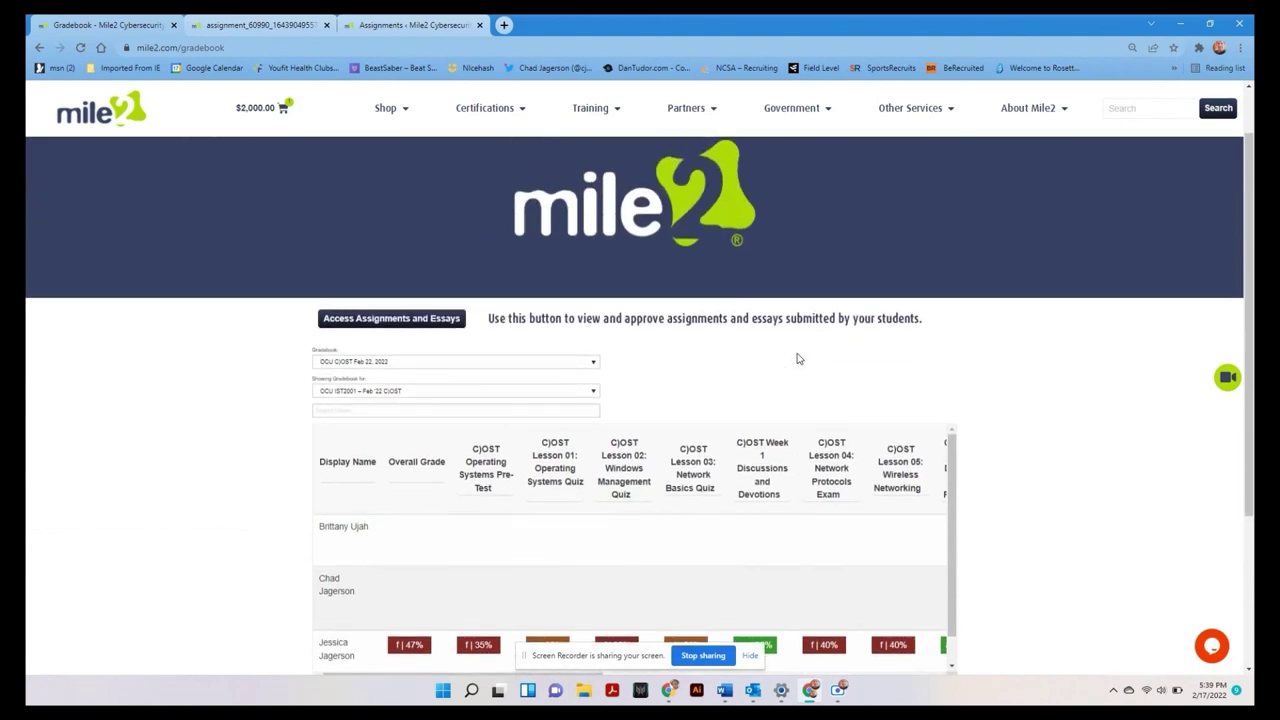